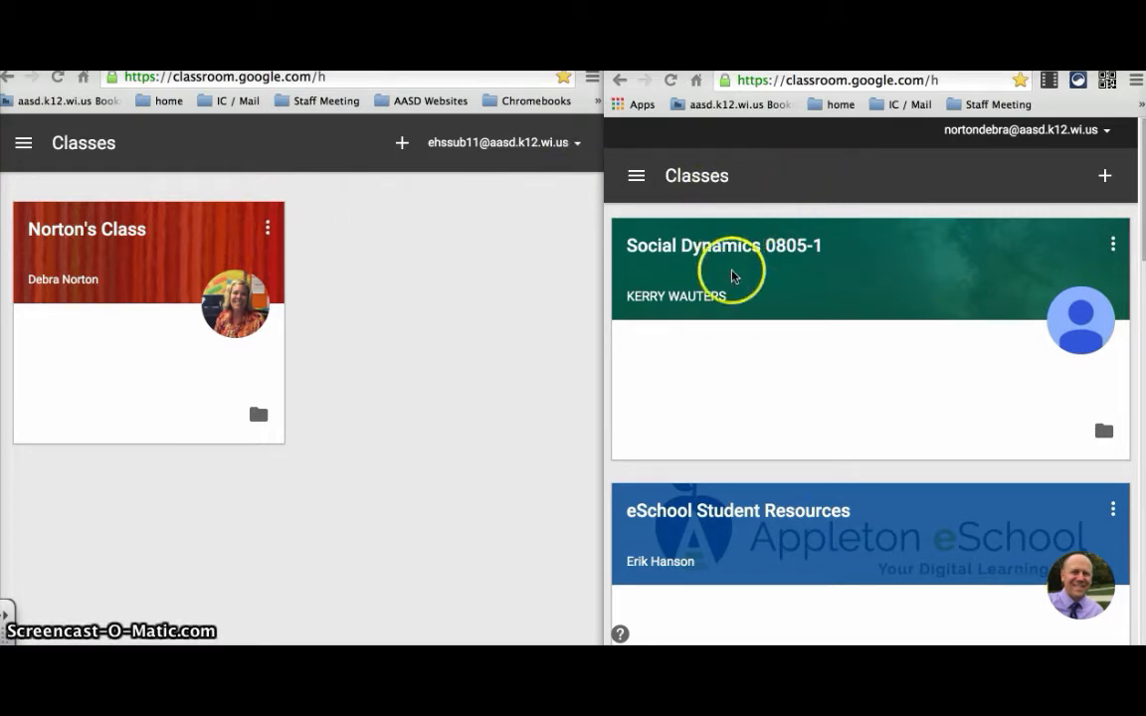
Open the stream of the teacher's own class, listed below Civics 2, in the teacher's Classroom account.
{"action": "scroll", "coordinate": [731, 275], "scroll_direction": "down", "scroll_amount": 8}
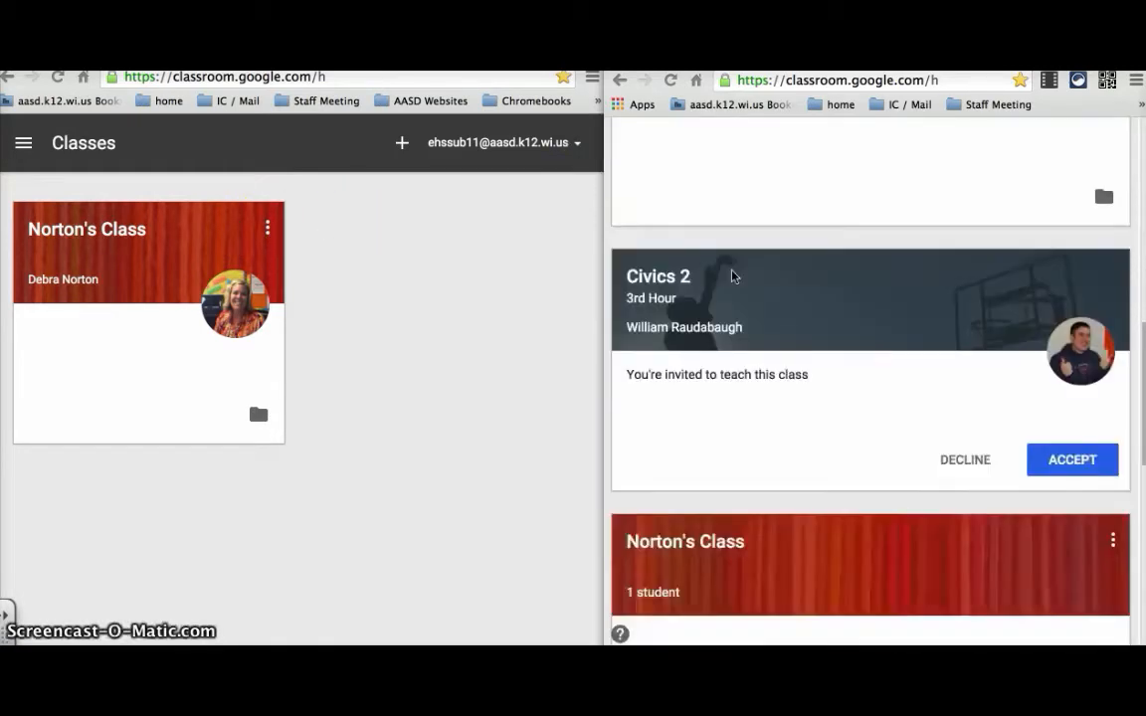
{"action": "scroll", "coordinate": [733, 276], "scroll_direction": "down", "scroll_amount": 5}
{"action": "left_click", "coordinate": [693, 258]}
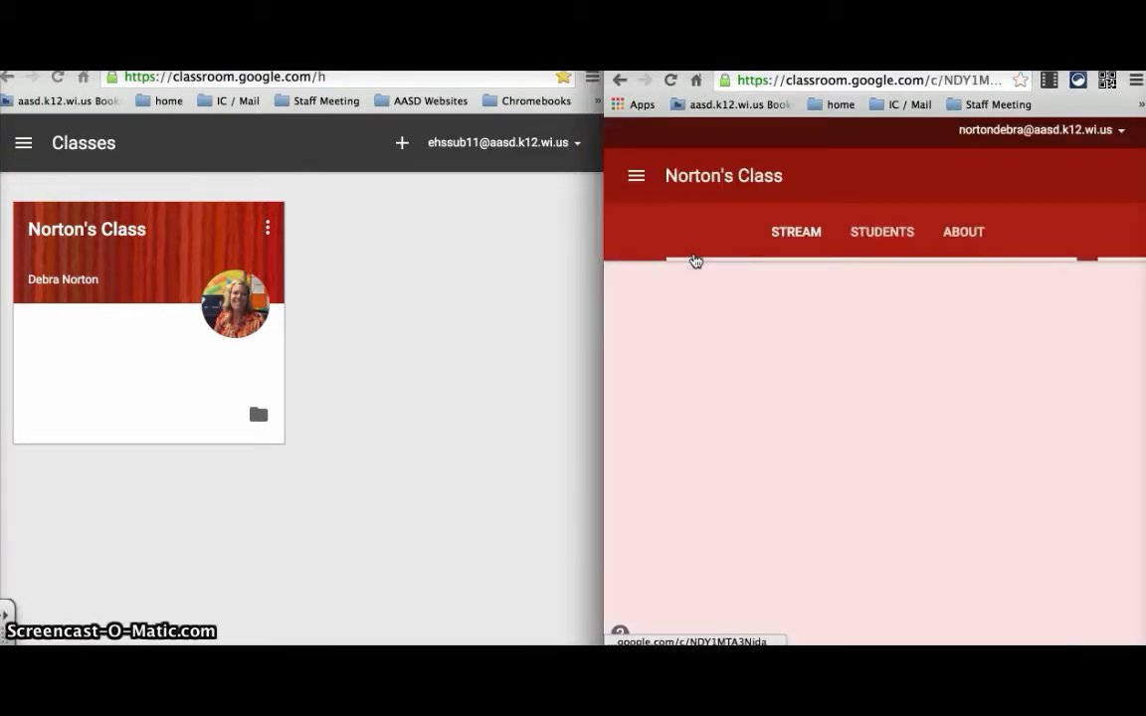
{"action": "left_click", "coordinate": [759, 466]}
{"action": "left_click", "coordinate": [801, 231]}
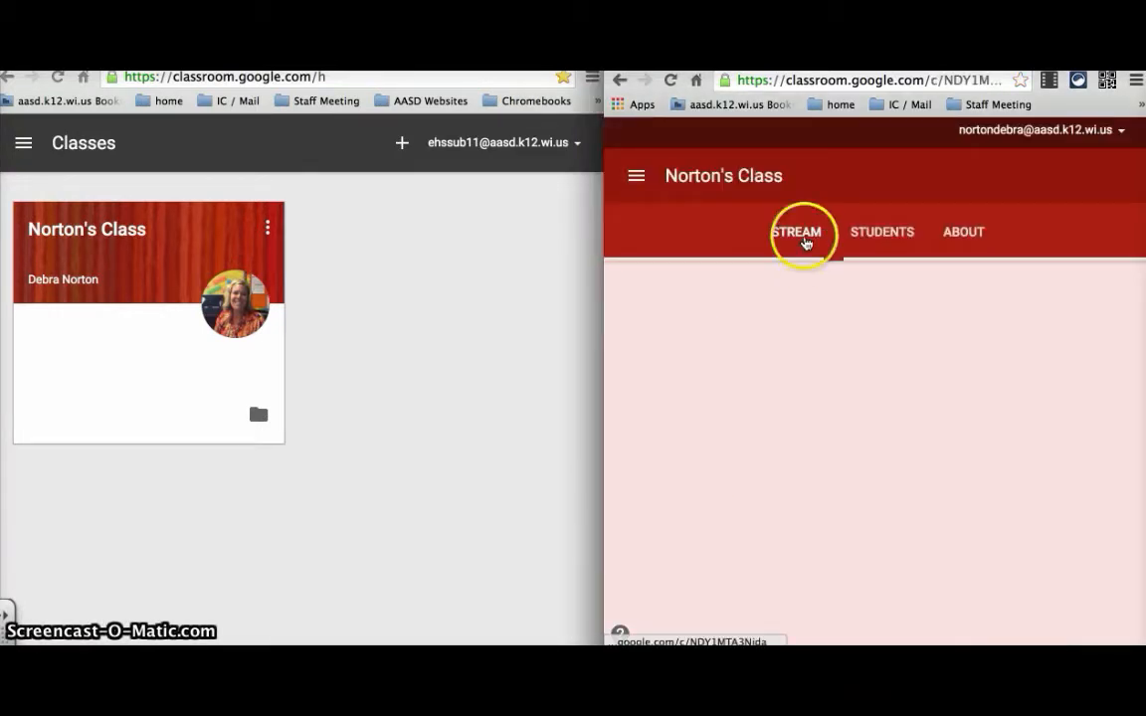
{"action": "left_click", "coordinate": [866, 544]}
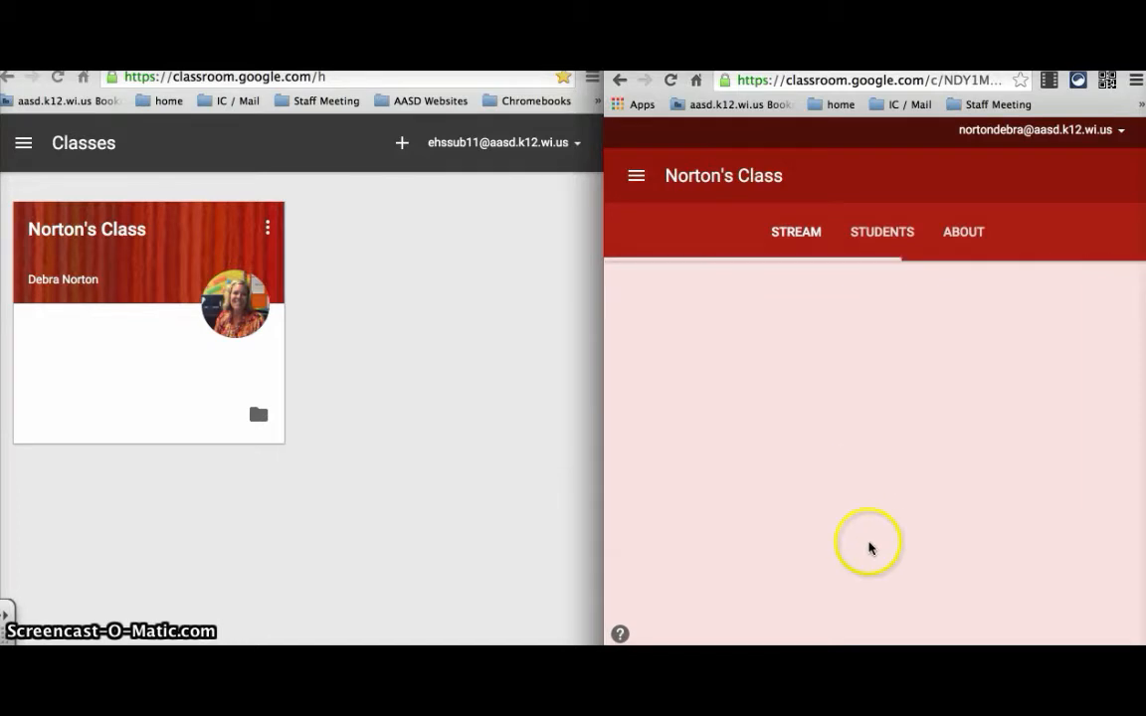
Create a new assignment in the class titled "Timetoast Timeline".
{"action": "mouse_move", "coordinate": [1104, 617]}
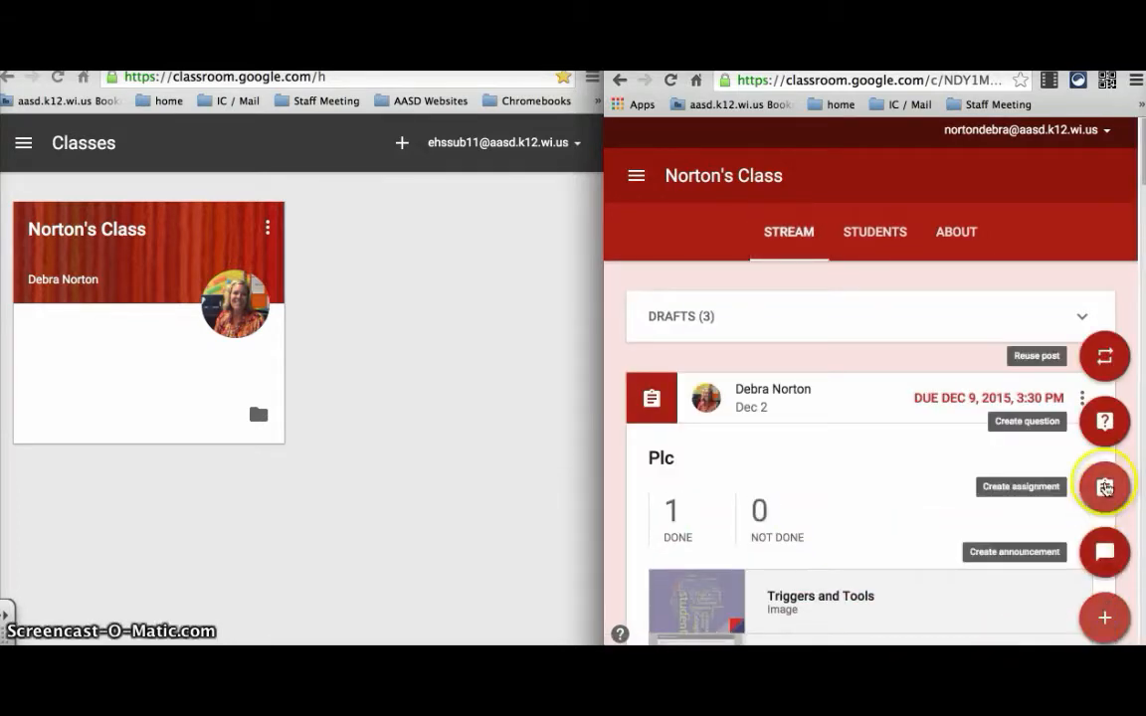
{"action": "left_click", "coordinate": [1105, 483]}
{"action": "type", "text": "Timetoast Timeline"}
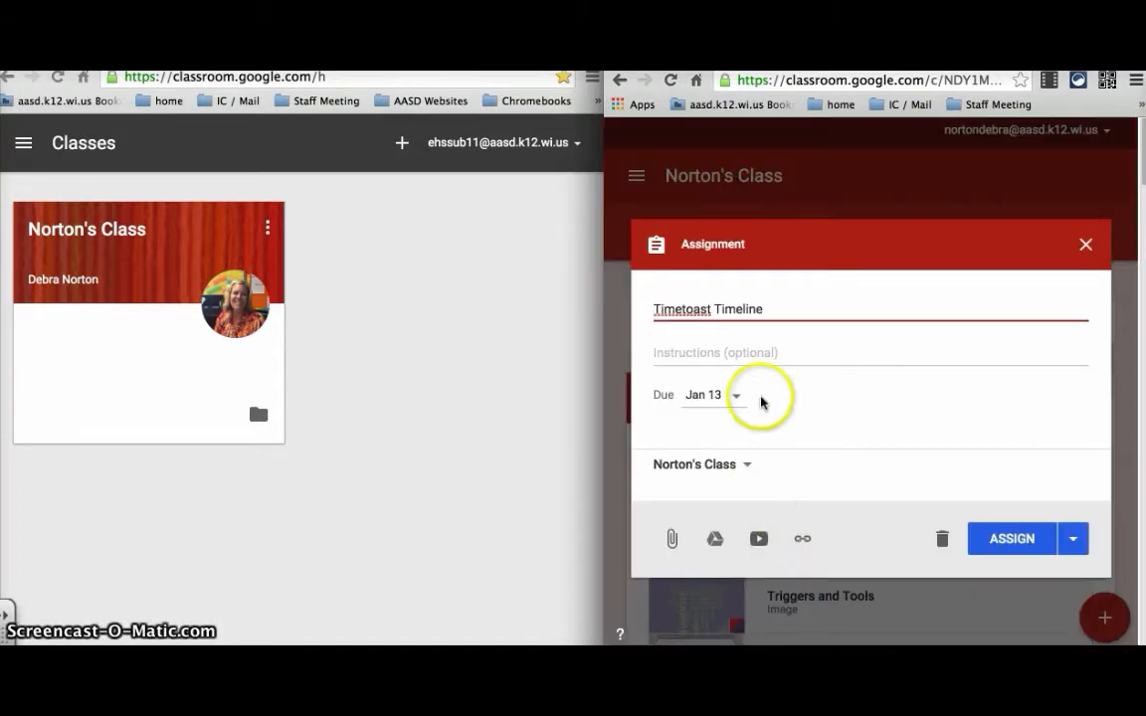
Remove the assignment's due date and check which other classes it could be posted to, leaving only the current class selected.
{"action": "left_click", "coordinate": [754, 351]}
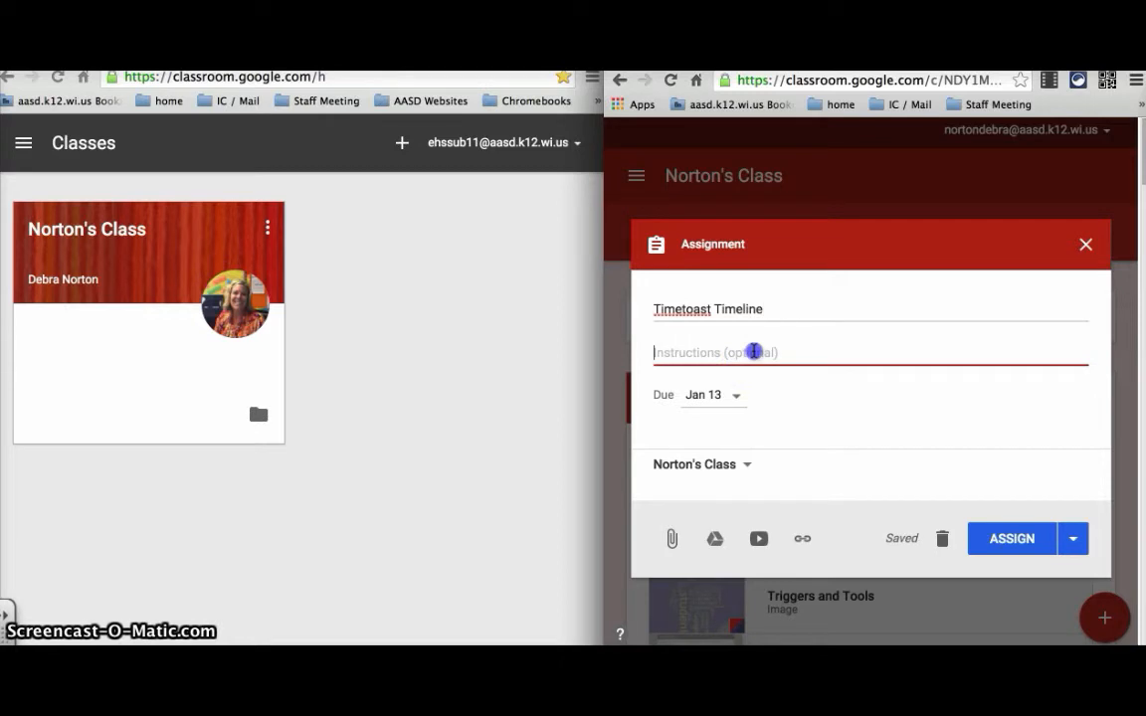
{"action": "left_click", "coordinate": [732, 398]}
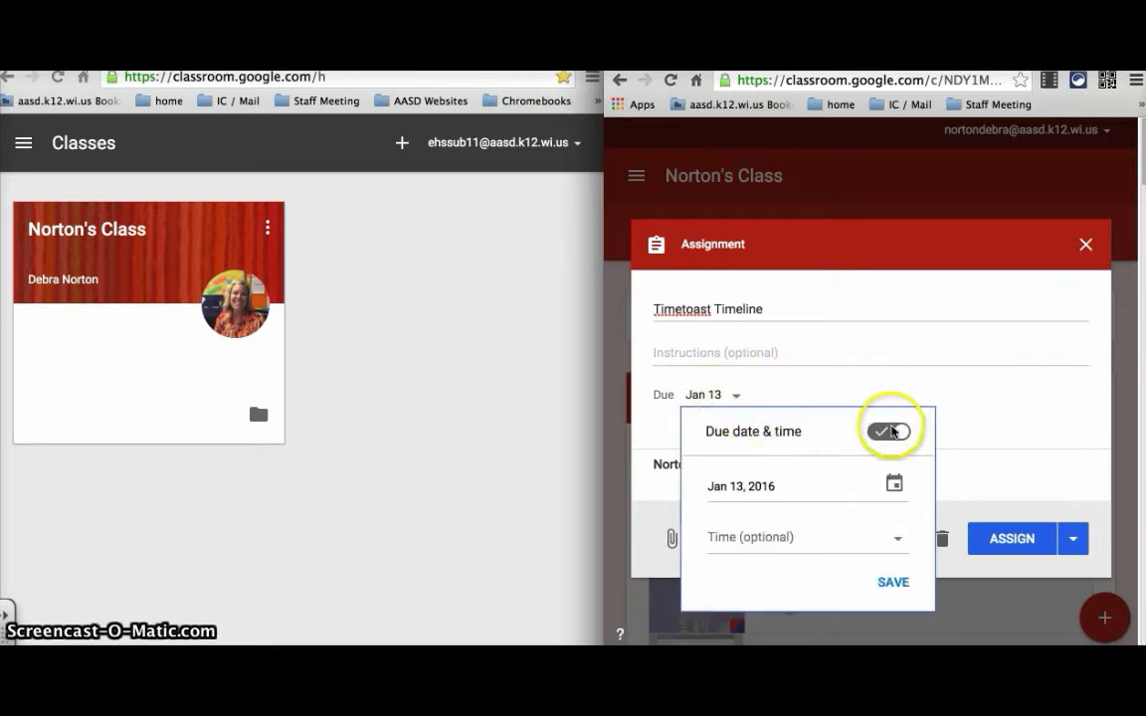
{"action": "left_click", "coordinate": [892, 430]}
{"action": "left_click", "coordinate": [826, 380]}
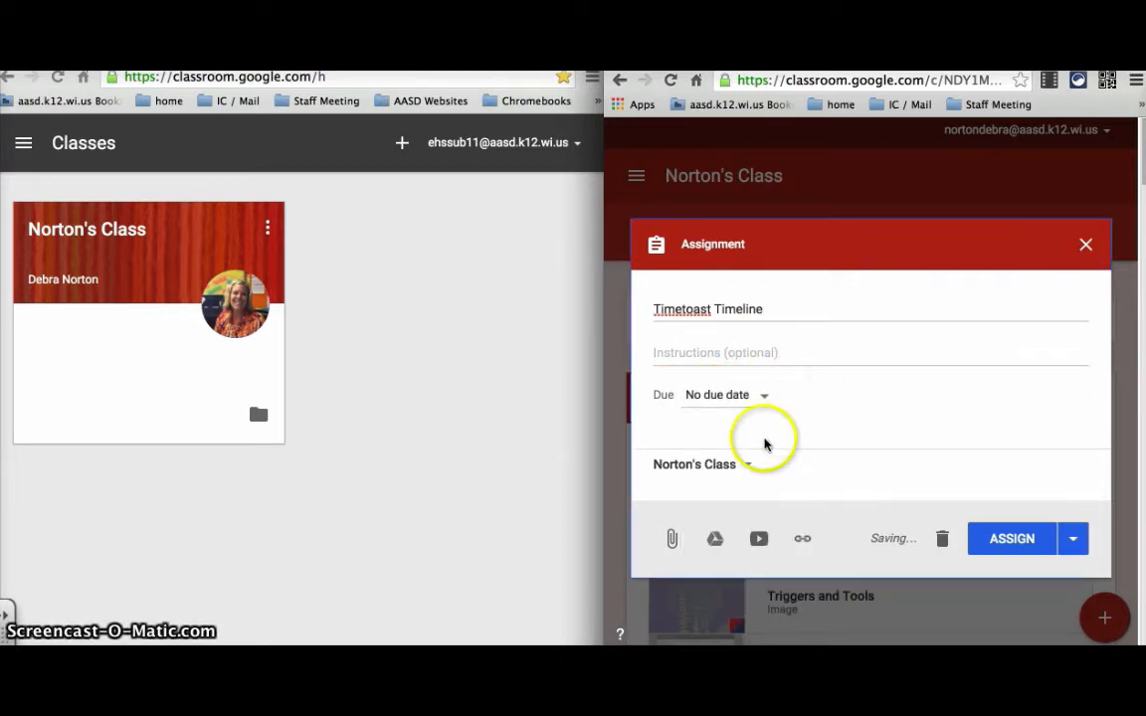
{"action": "left_click", "coordinate": [741, 465]}
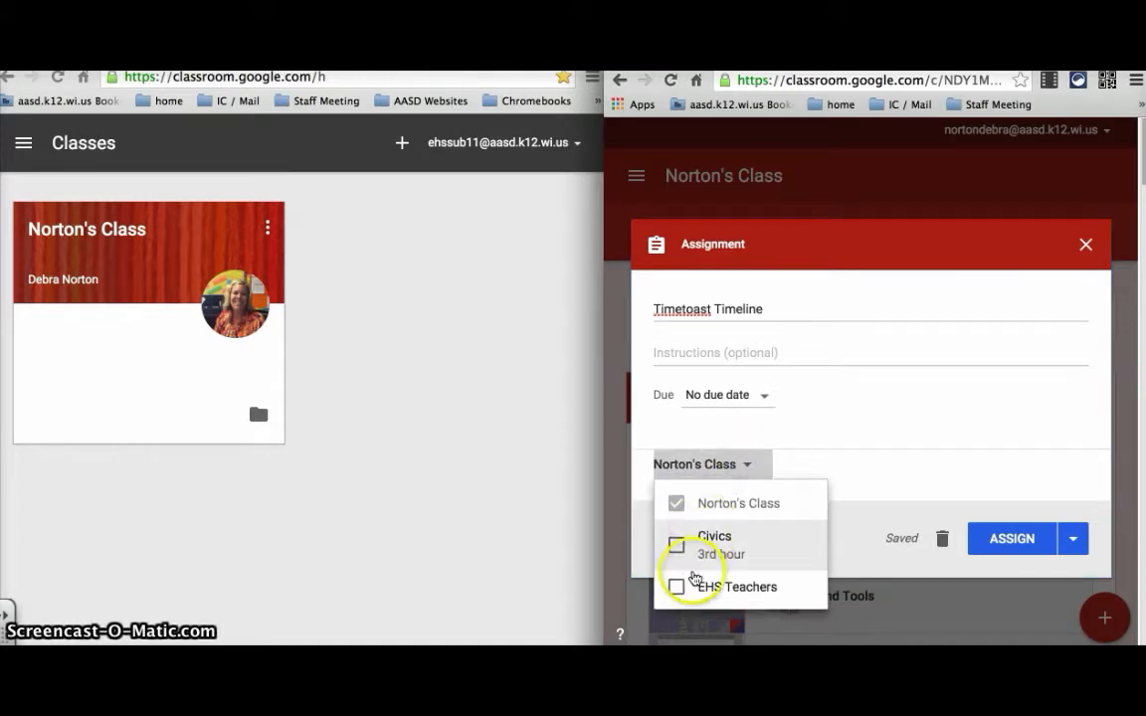
{"action": "left_click", "coordinate": [817, 458]}
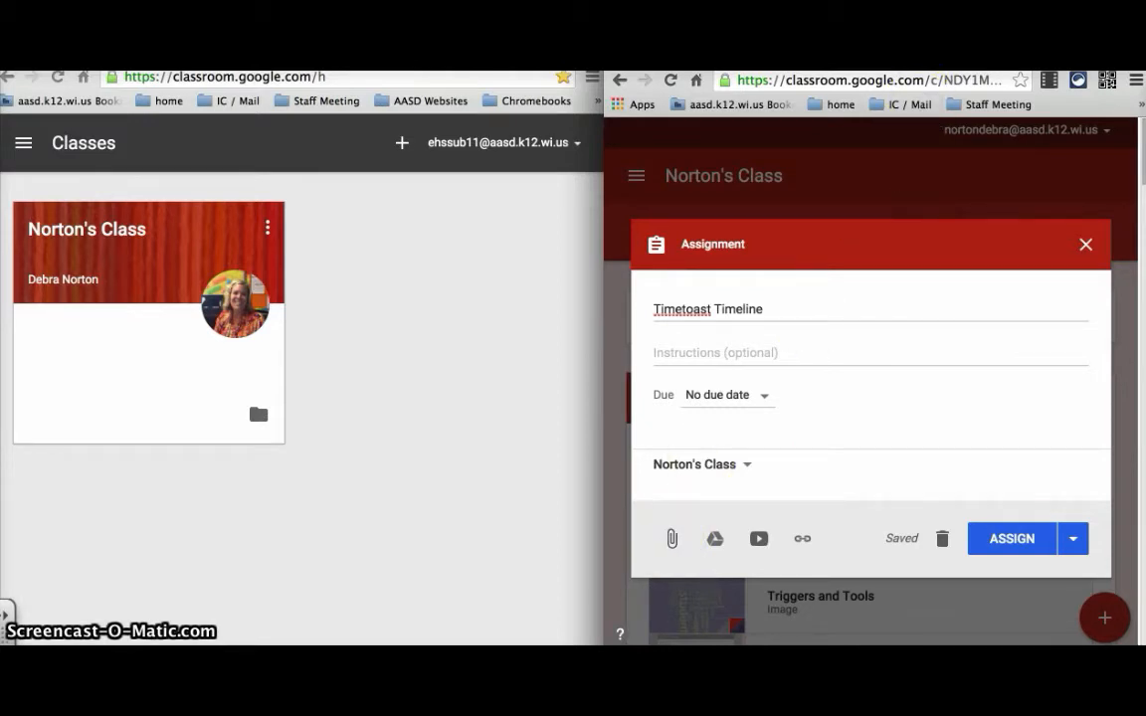
{"action": "key", "text": "ctrl+Tab"}
{"action": "left_click", "coordinate": [932, 81]}
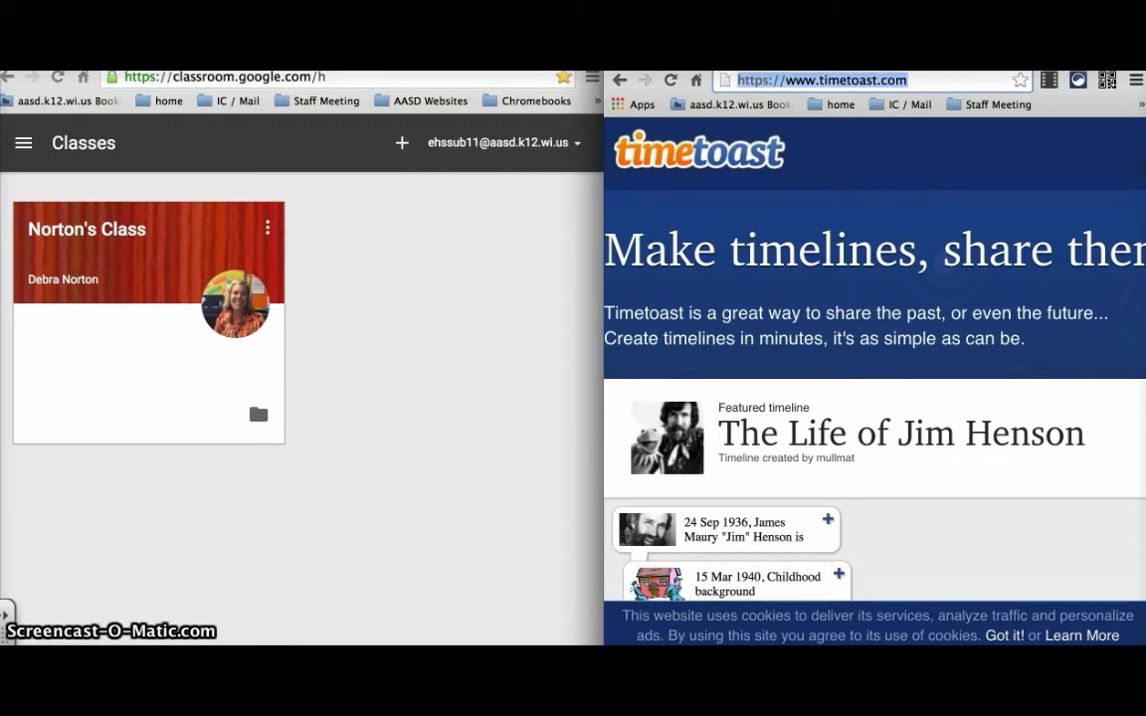
{"action": "key", "text": "ctrl+shift+Tab"}
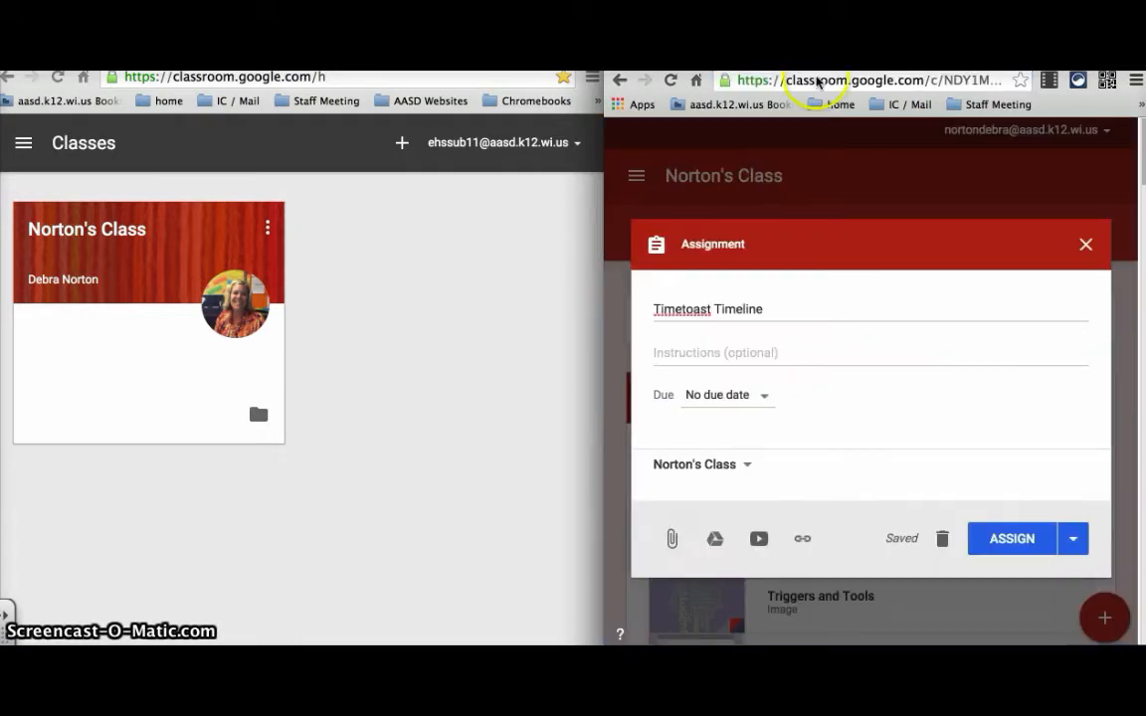
{"action": "left_click", "coordinate": [803, 543]}
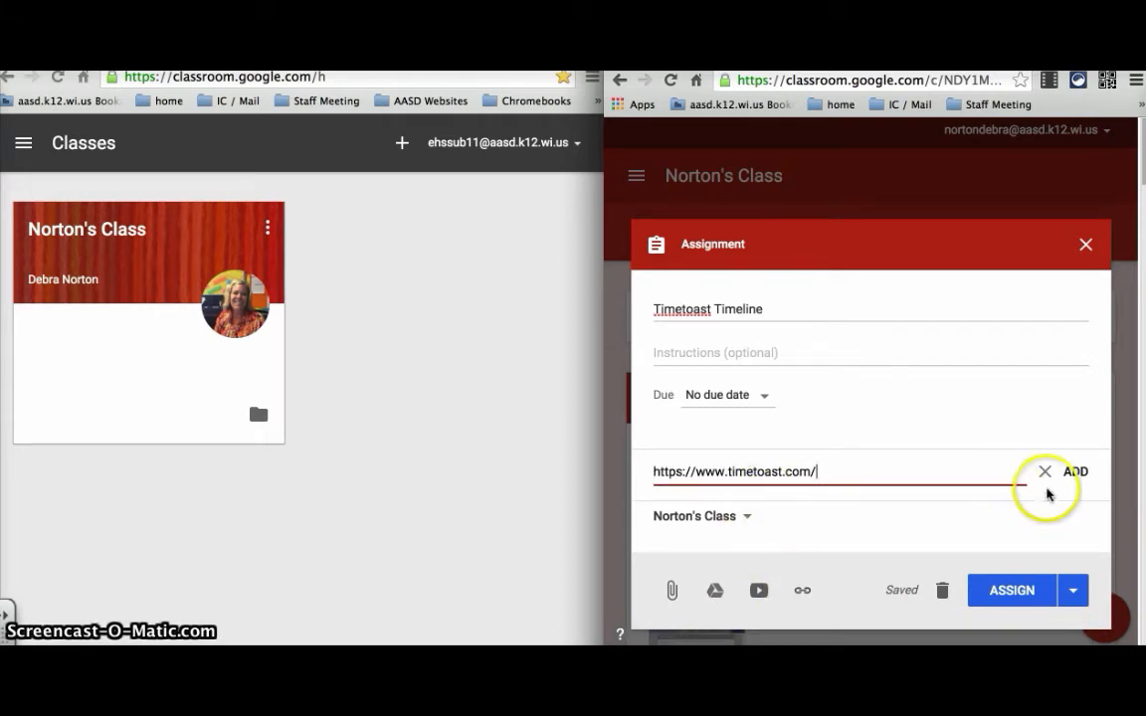
{"action": "left_click", "coordinate": [1077, 473]}
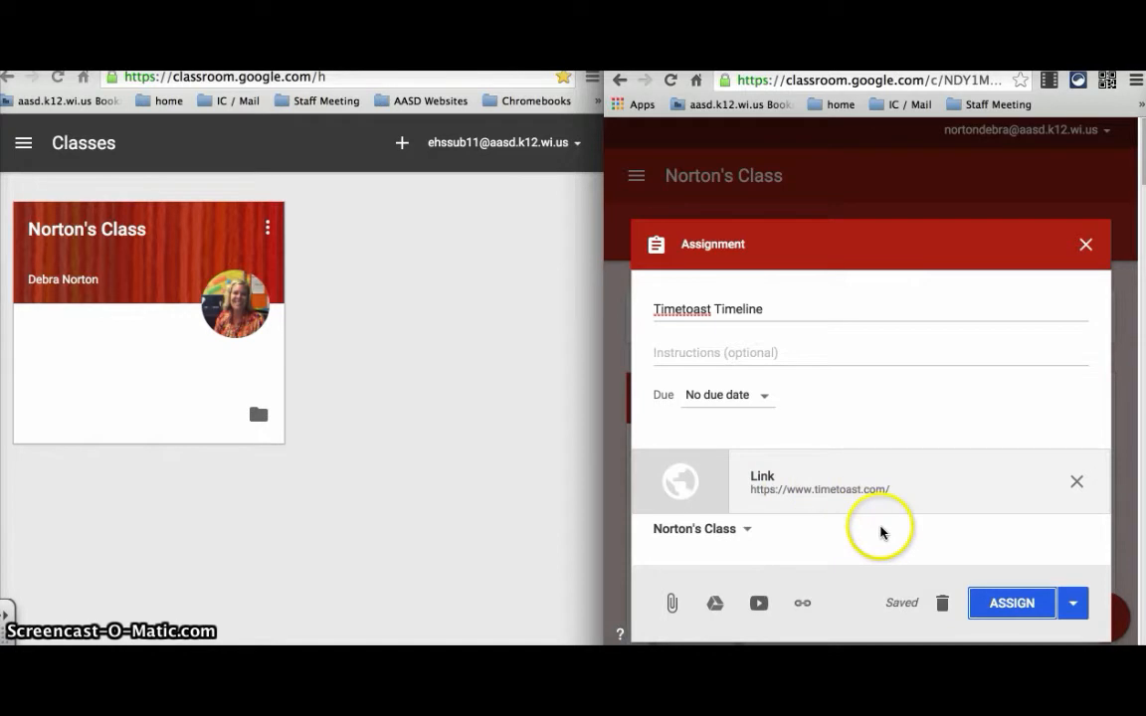
{"action": "left_click", "coordinate": [1010, 603]}
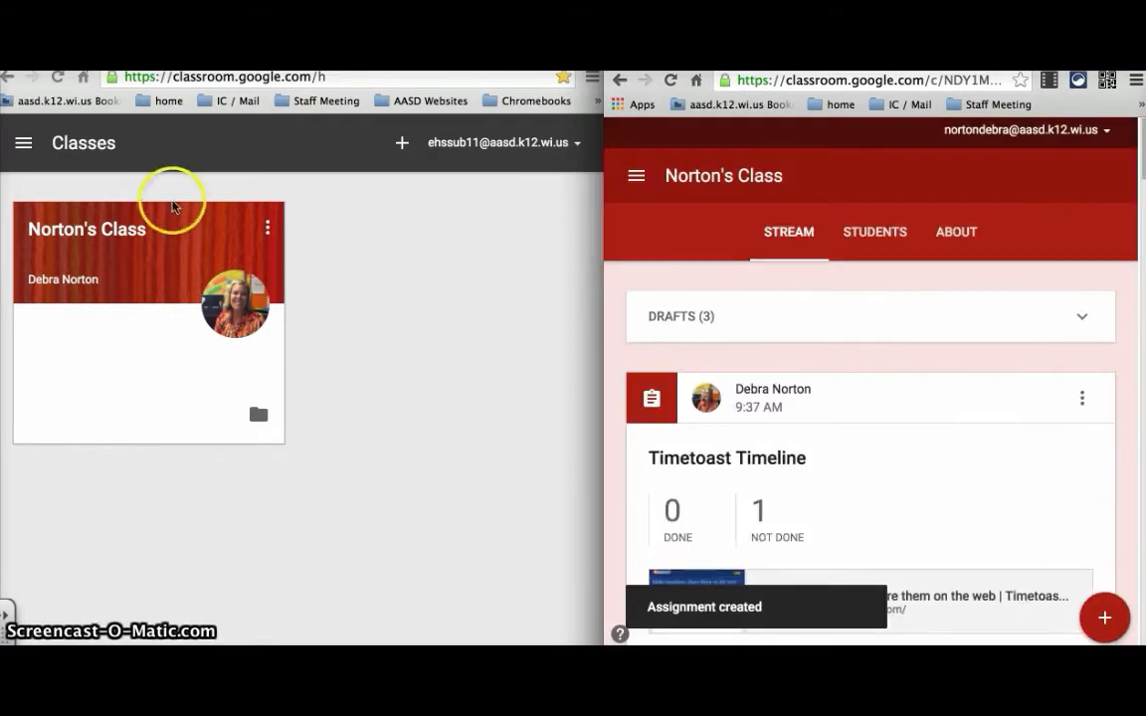
In the student's Classroom account, open the Timetoast Timeline assignment from the class stream and follow its Timetoast link.
{"action": "left_click", "coordinate": [344, 262]}
{"action": "left_click", "coordinate": [127, 251]}
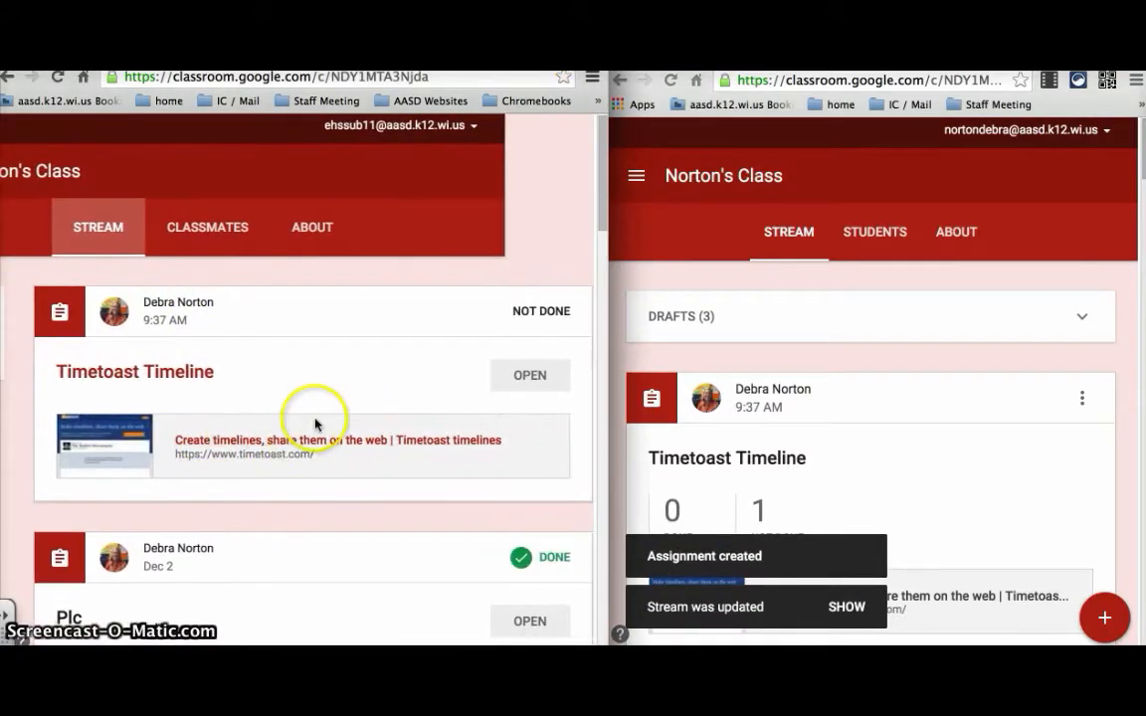
{"action": "left_click", "coordinate": [531, 376]}
{"action": "scroll", "coordinate": [394, 456], "scroll_direction": "down", "scroll_amount": 2}
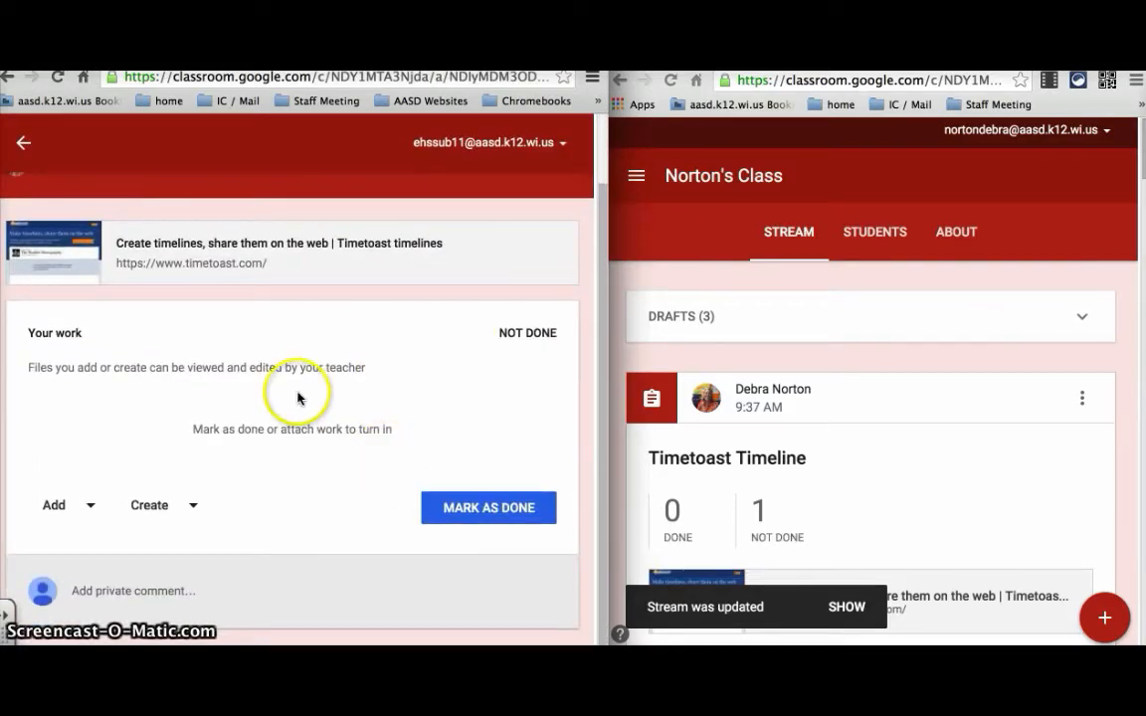
{"action": "left_click", "coordinate": [224, 239]}
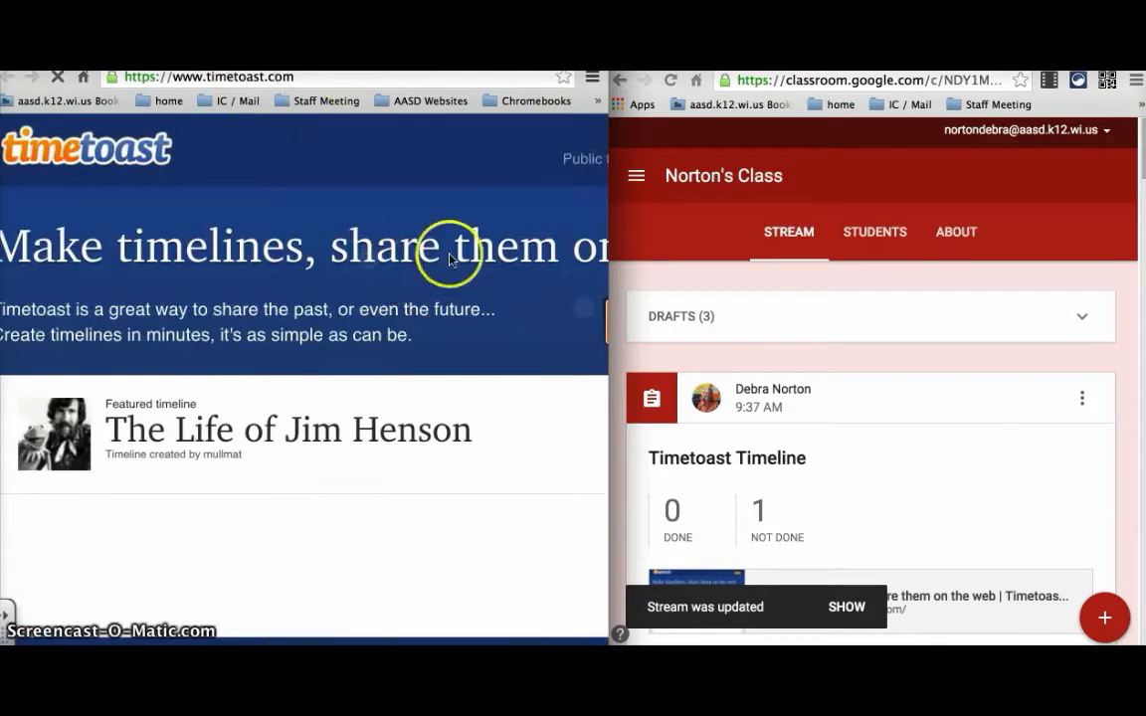
Widen the student's window, start creating a Timetoast account and choose the free Public plan.
{"action": "left_click_drag", "start_coordinate": [606, 103], "coordinate": [700, 125]}
{"action": "scroll", "coordinate": [475, 279], "scroll_direction": "right", "scroll_amount": 3}
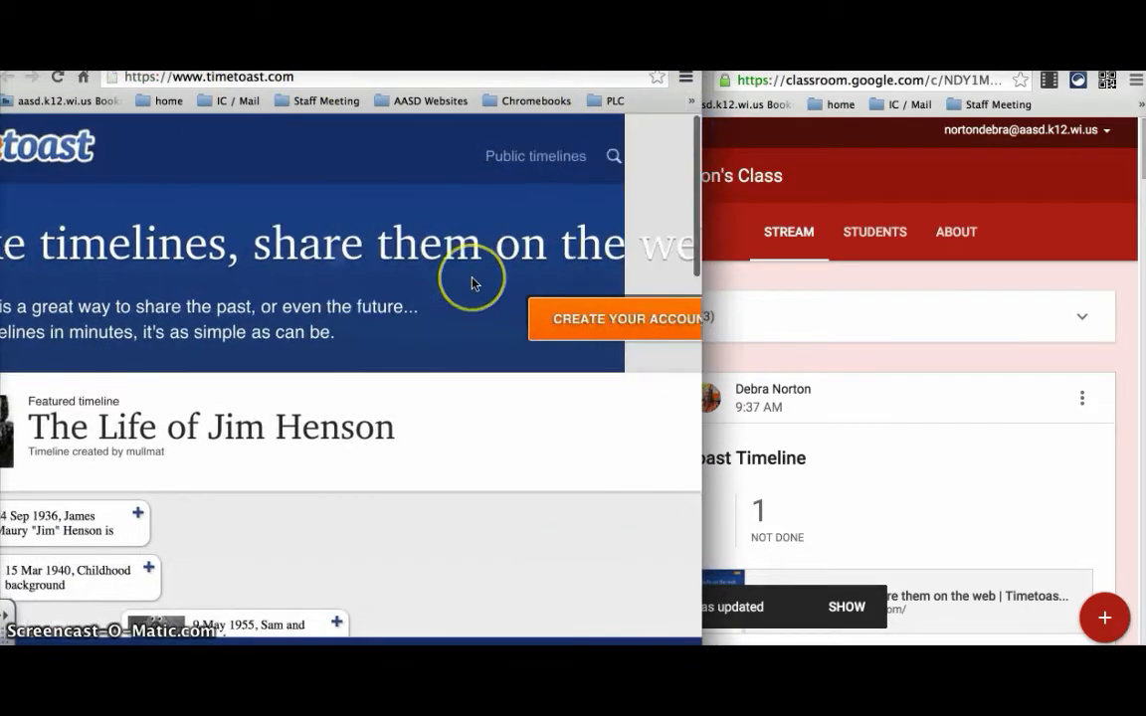
{"action": "left_click", "coordinate": [471, 310]}
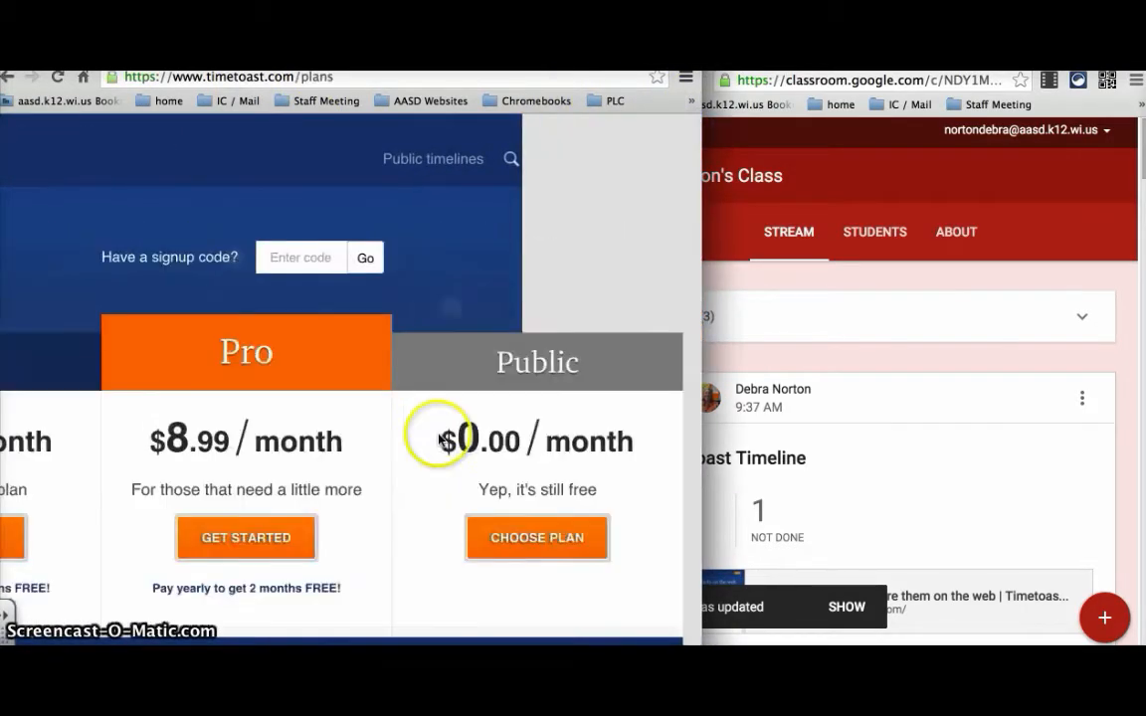
{"action": "left_click", "coordinate": [532, 543]}
Examine the Public plan sign-up form, from the username, email and password fields to the security question and terms agreement.
{"action": "scroll", "coordinate": [395, 448], "scroll_direction": "down", "scroll_amount": 5}
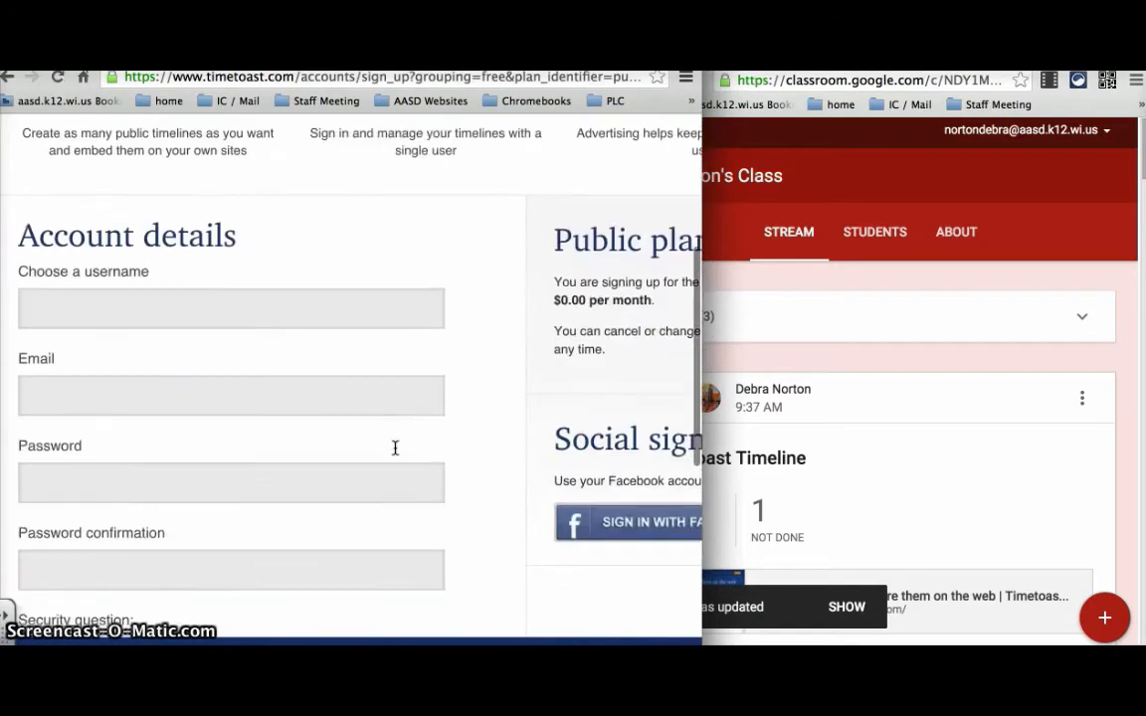
{"action": "scroll", "coordinate": [240, 304], "scroll_direction": "down", "scroll_amount": 3}
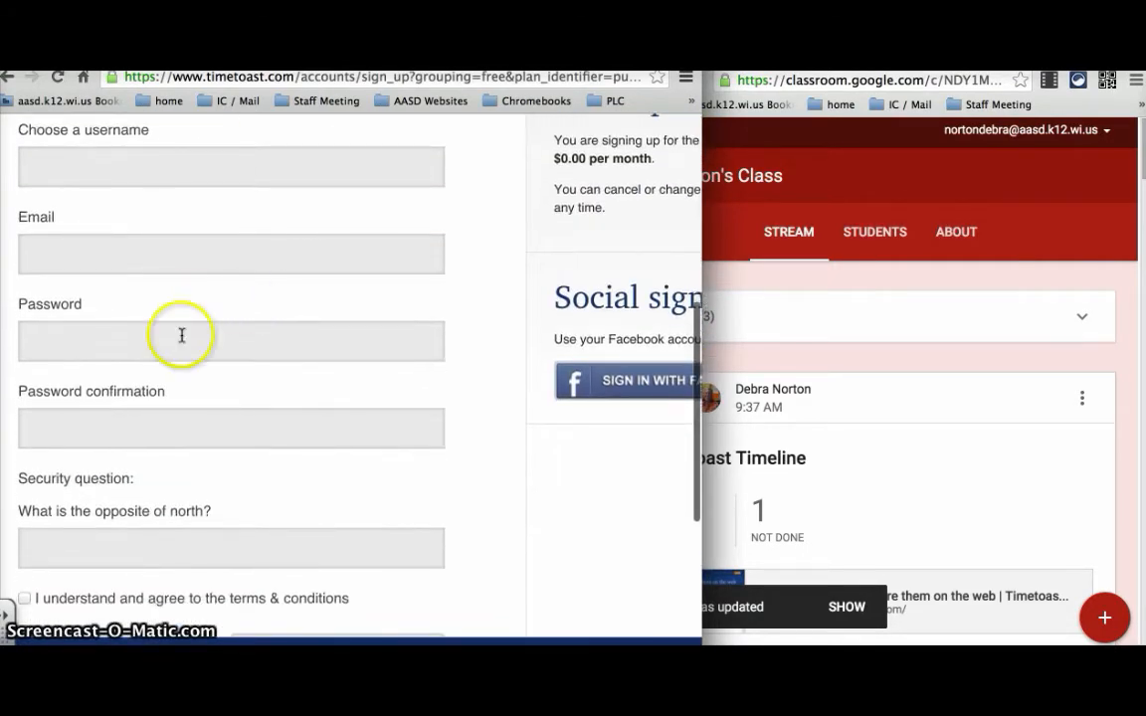
{"action": "scroll", "coordinate": [182, 335], "scroll_direction": "down", "scroll_amount": 3}
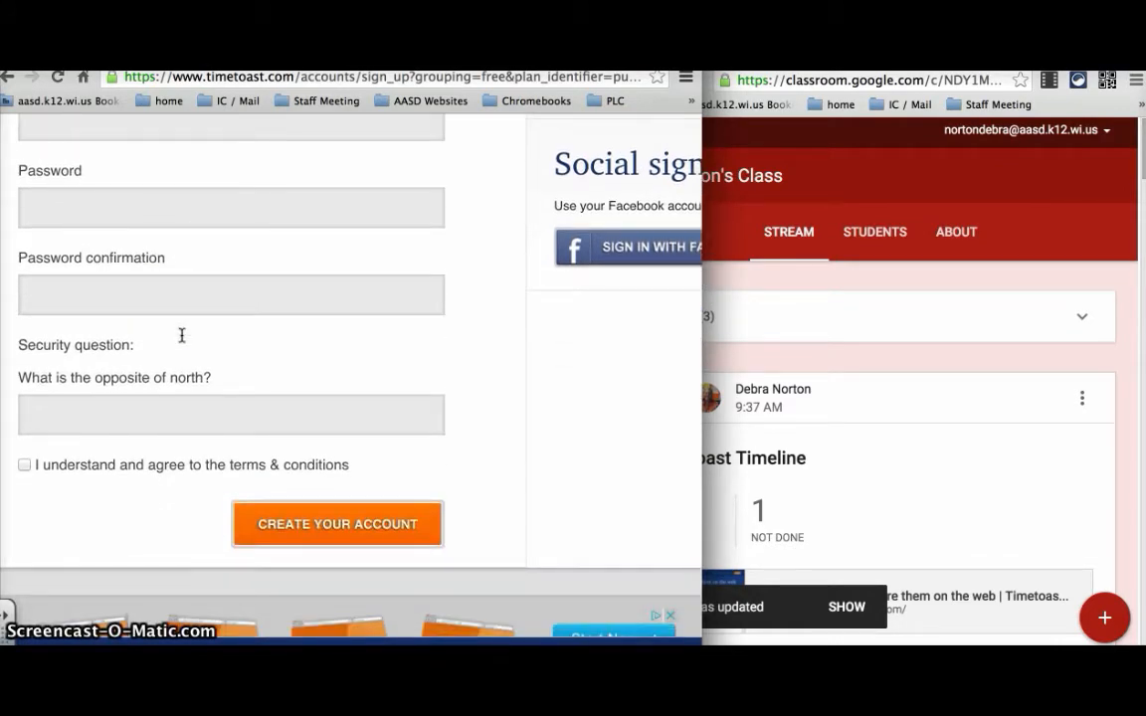
{"action": "scroll", "coordinate": [182, 335], "scroll_direction": "down", "scroll_amount": 3}
{"action": "left_click", "coordinate": [313, 381]}
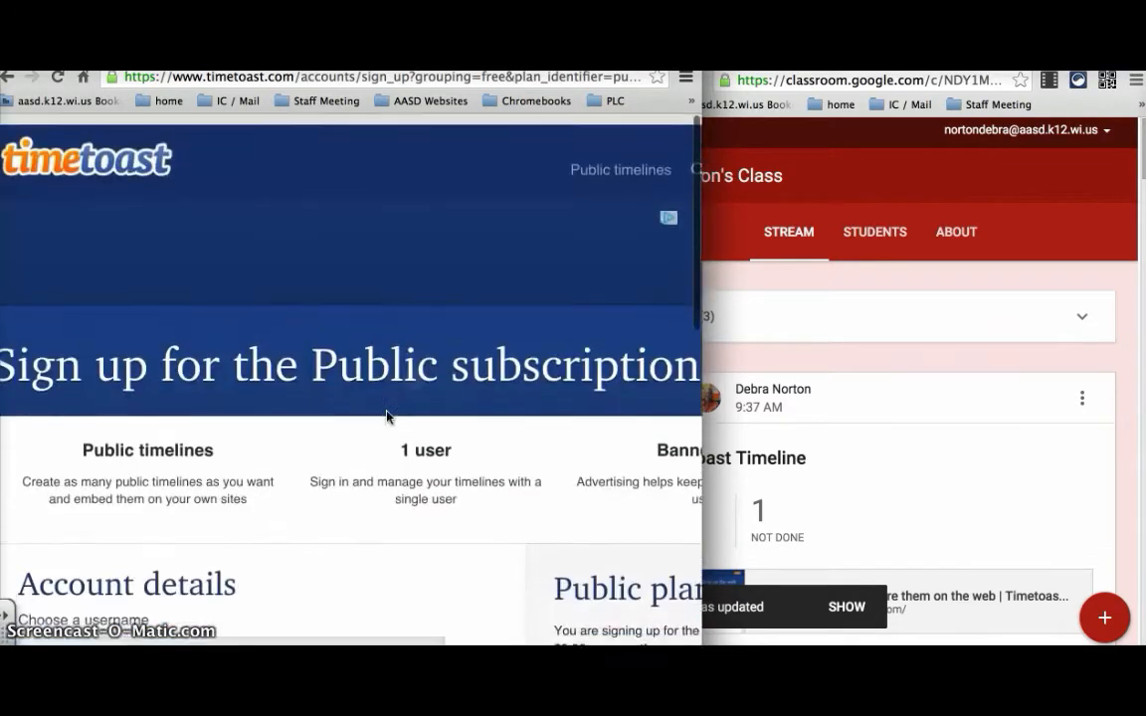
{"action": "scroll", "coordinate": [387, 417], "scroll_direction": "right", "scroll_amount": 3}
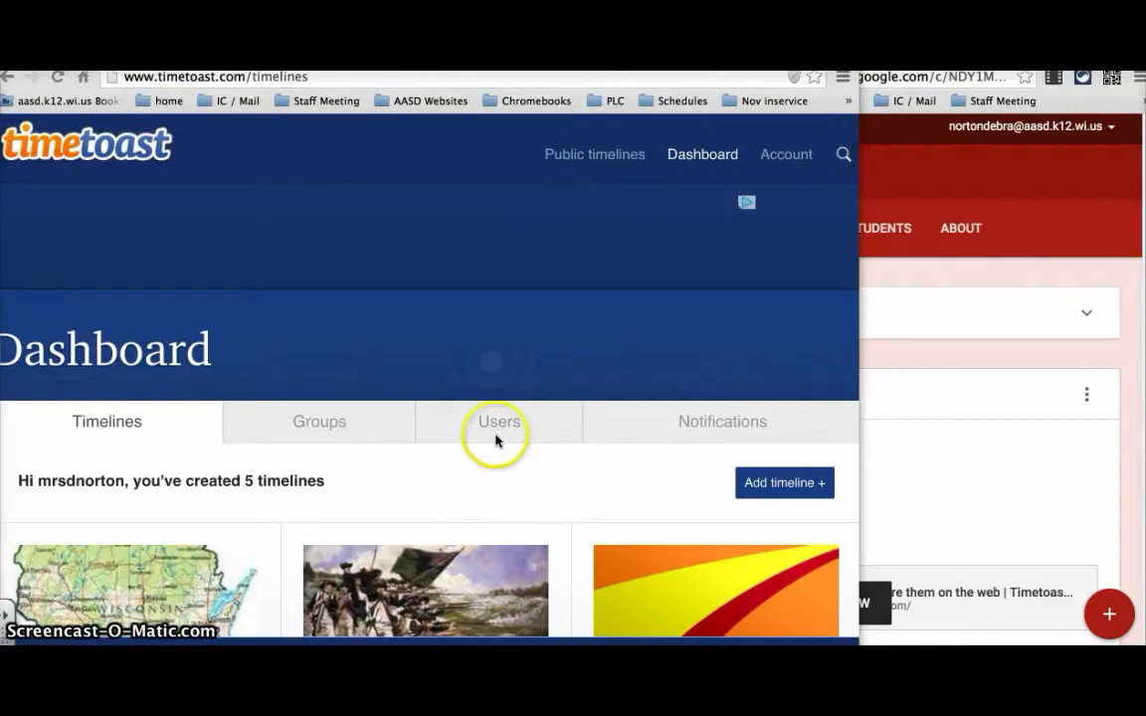
Open the Wisconsin History timeline for editing from the Timetoast dashboard.
{"action": "scroll", "coordinate": [575, 468], "scroll_direction": "down", "scroll_amount": 3}
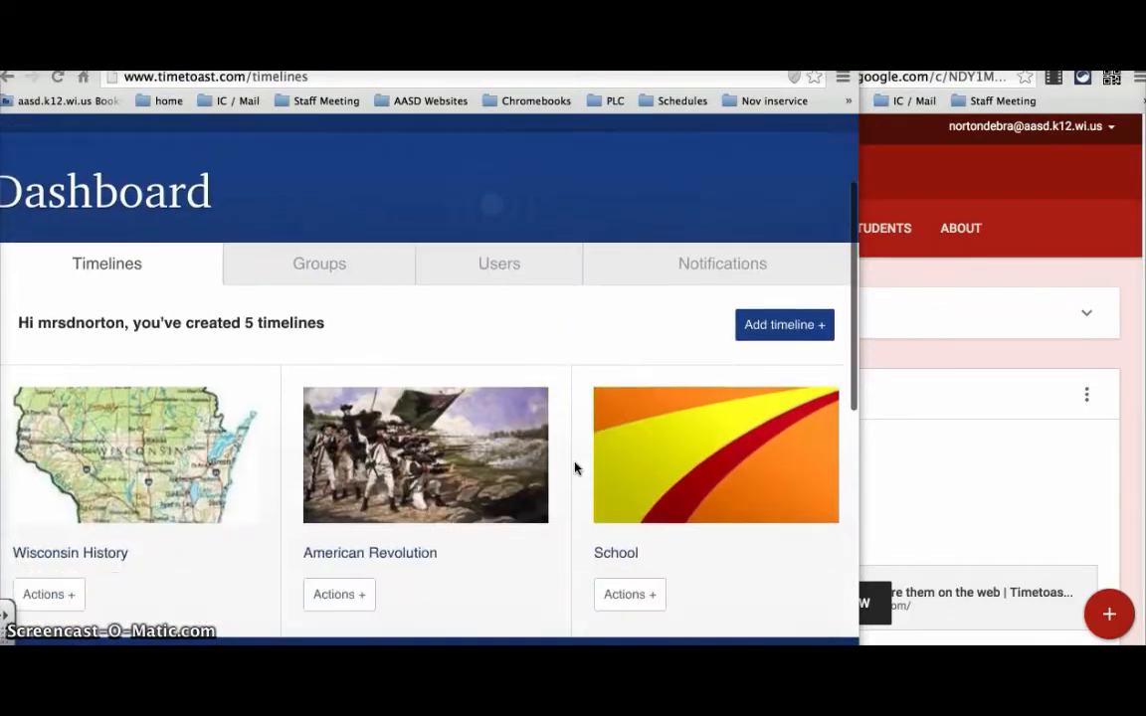
{"action": "scroll", "coordinate": [575, 467], "scroll_direction": "down", "scroll_amount": 1}
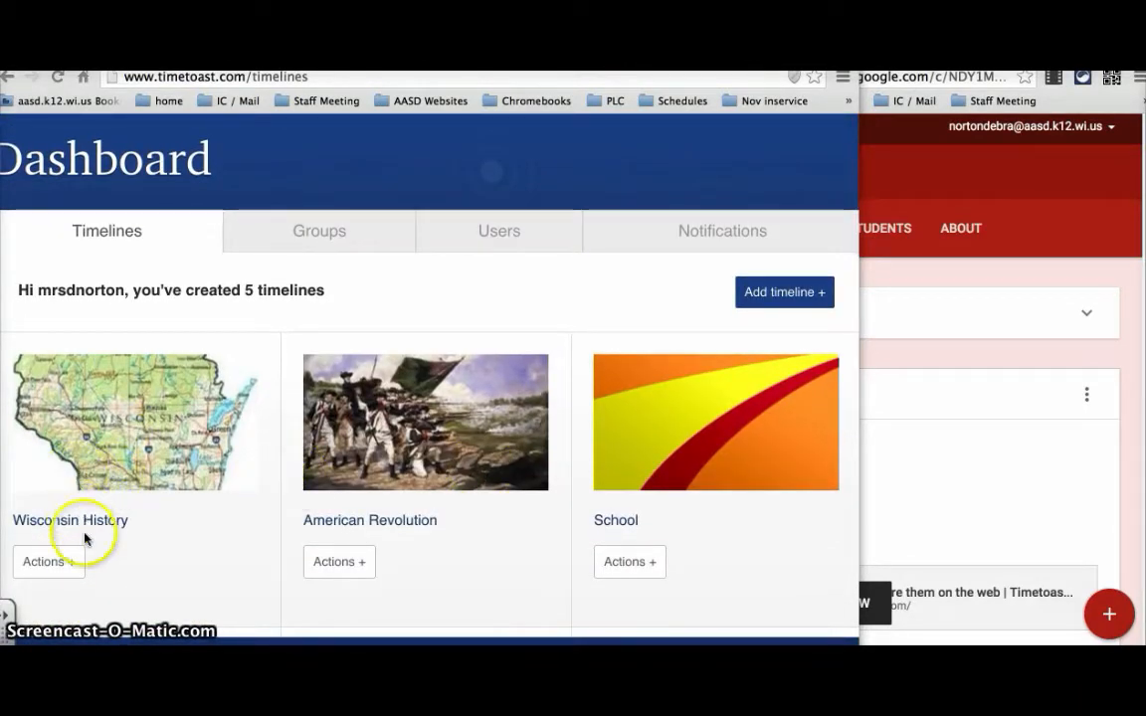
{"action": "left_click", "coordinate": [49, 565]}
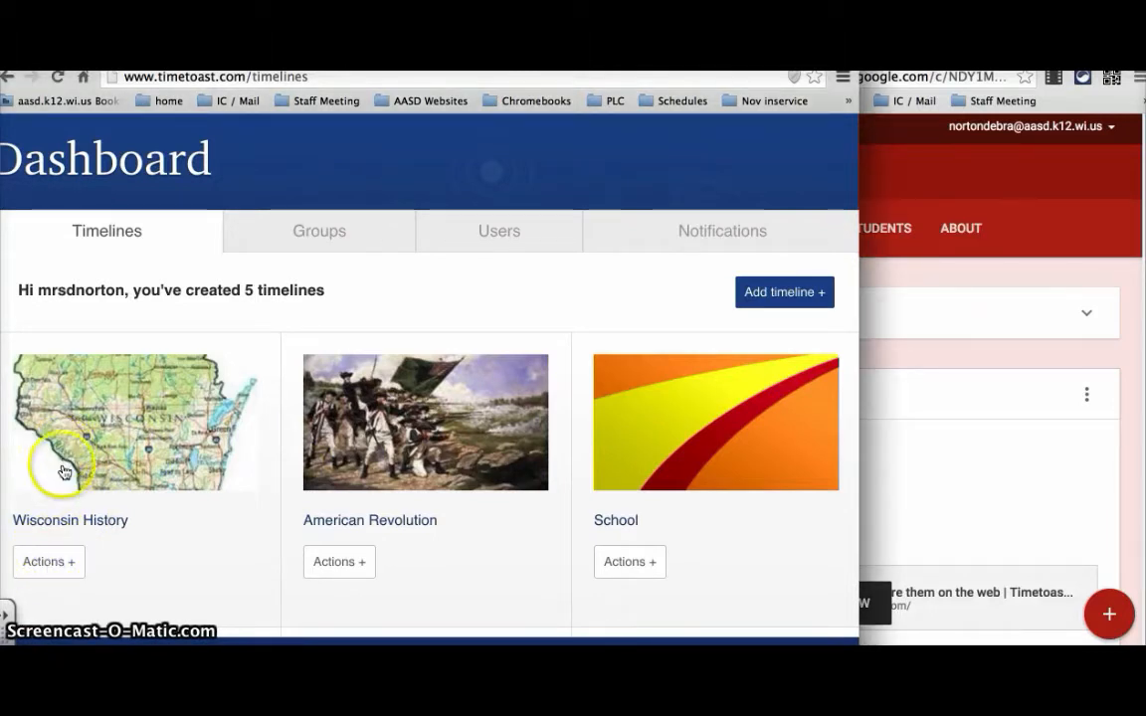
{"action": "left_click", "coordinate": [60, 571]}
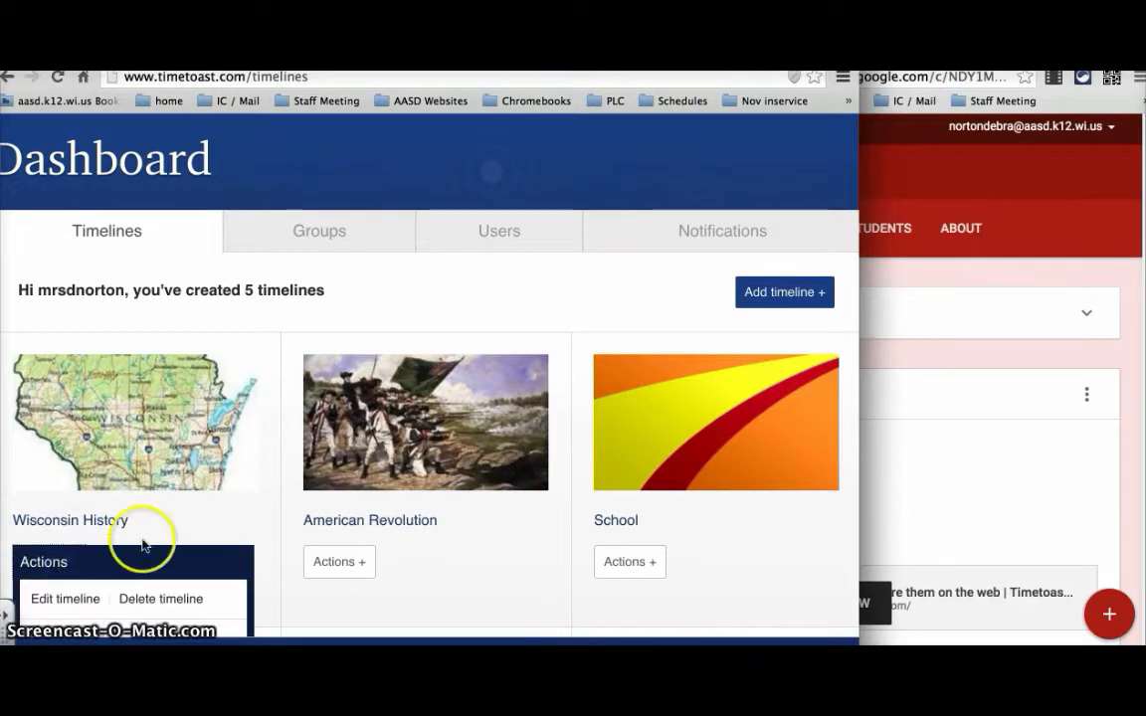
{"action": "scroll", "coordinate": [142, 545], "scroll_direction": "down", "scroll_amount": 2}
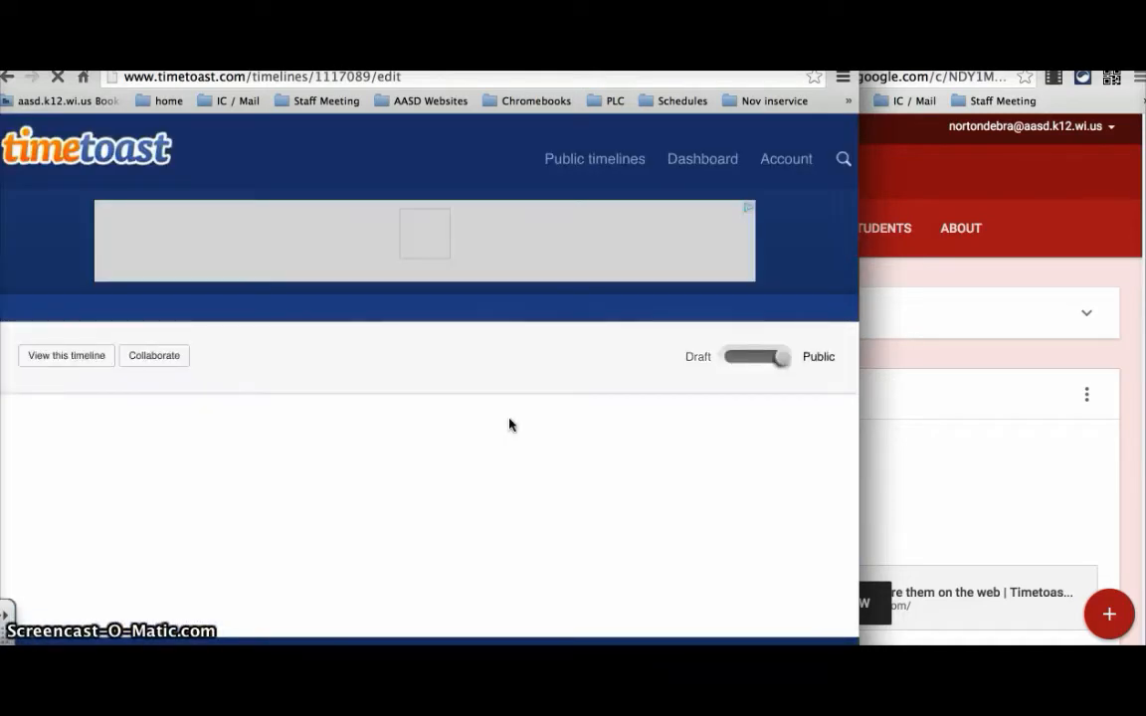
Open the French and Indian War event on the timeline to view its editable title, date, description and image.
{"action": "scroll", "coordinate": [509, 425], "scroll_direction": "down", "scroll_amount": 1}
{"action": "scroll", "coordinate": [510, 425], "scroll_direction": "down", "scroll_amount": 3}
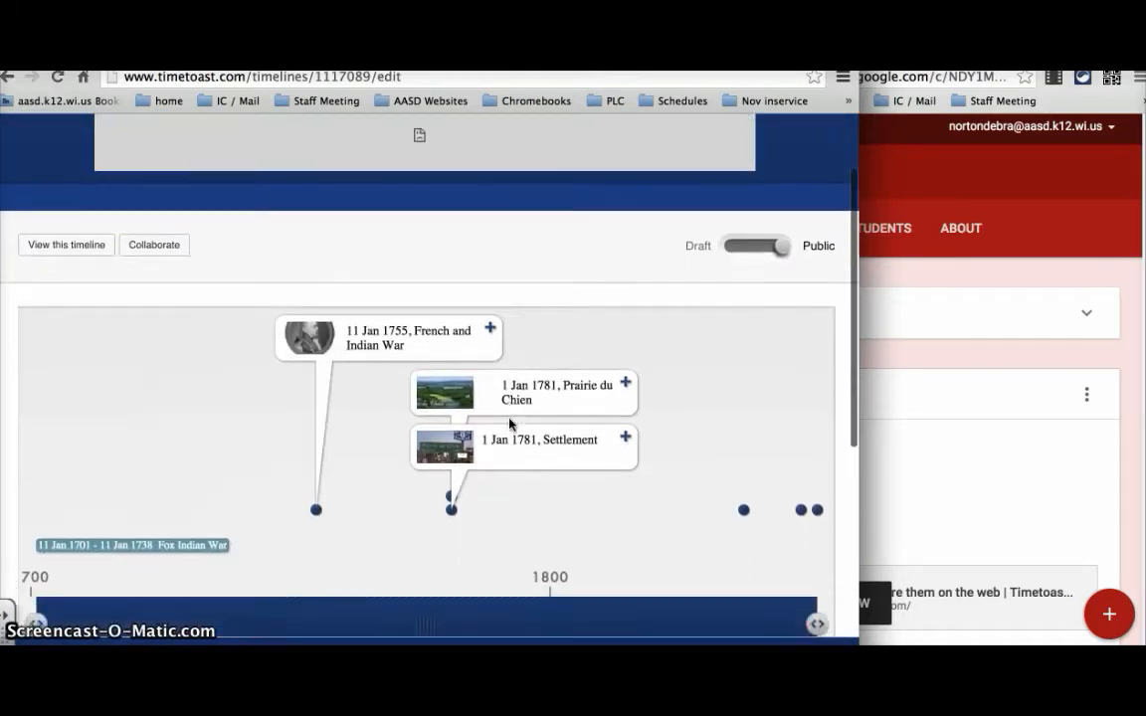
{"action": "scroll", "coordinate": [509, 425], "scroll_direction": "down", "scroll_amount": 1}
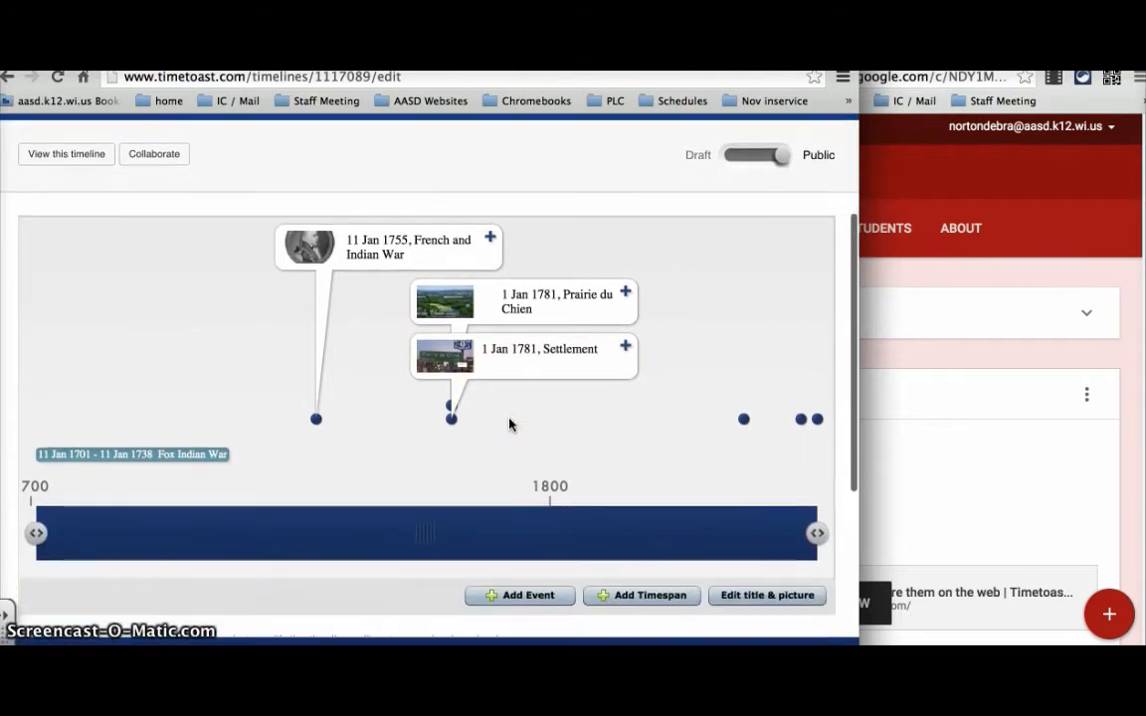
{"action": "left_click", "coordinate": [316, 412]}
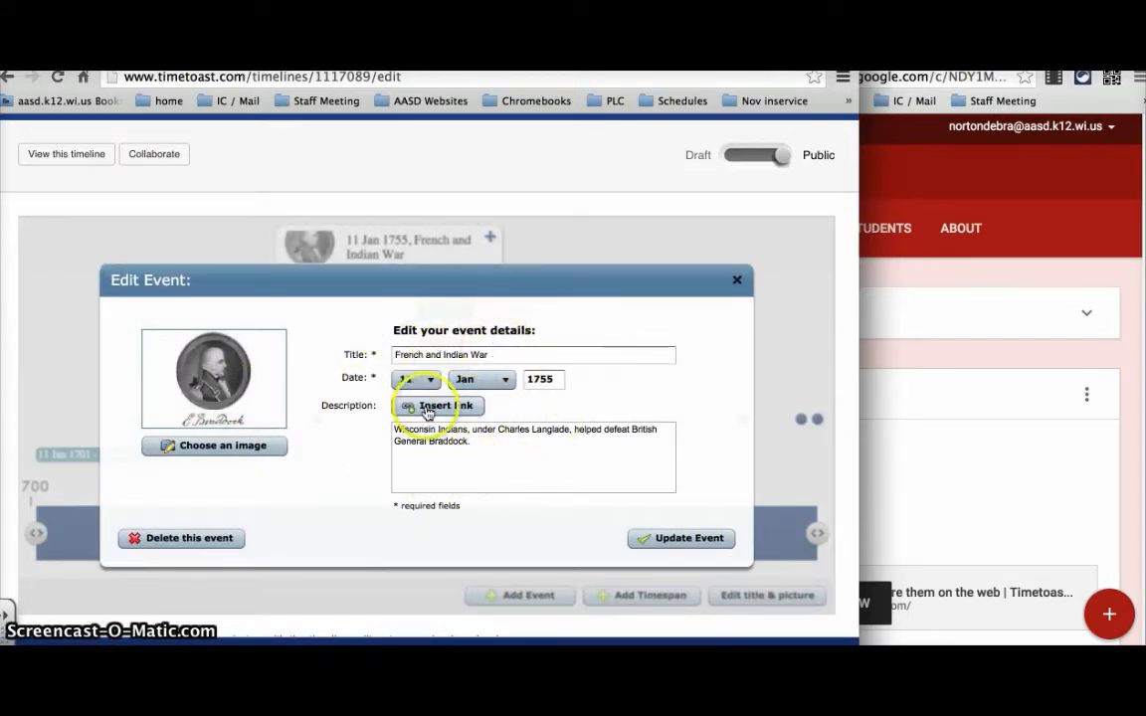
{"action": "left_click", "coordinate": [243, 388]}
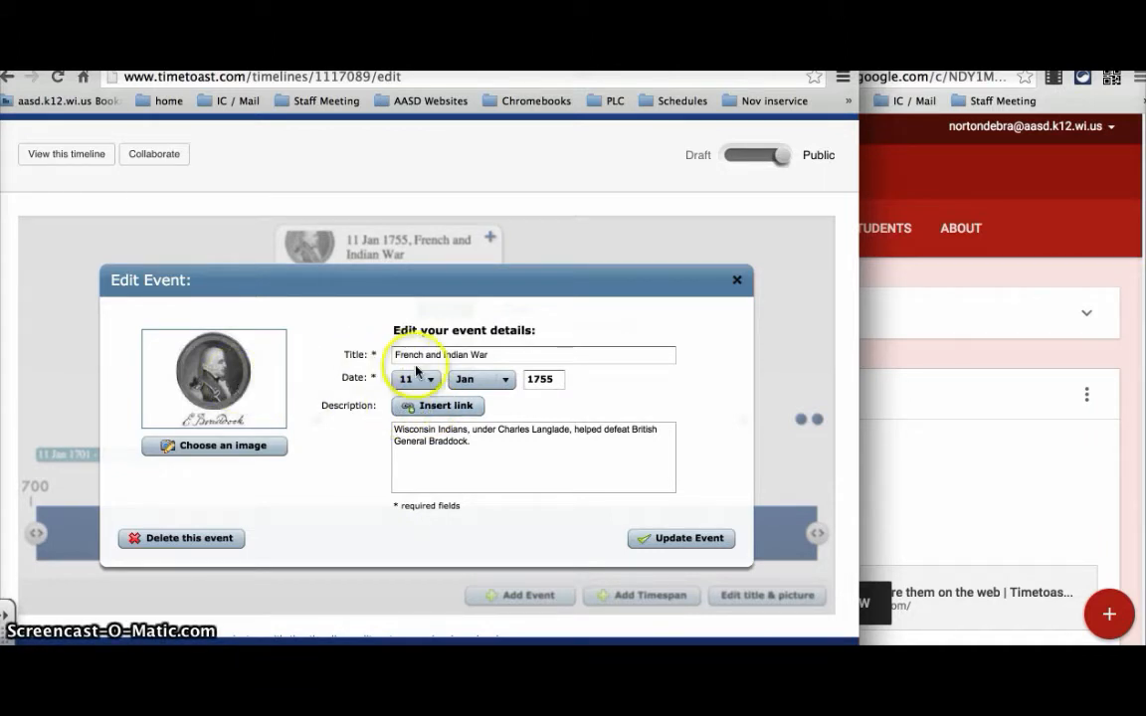
Close the French and Indian War event and review the Fox Indian Wars timespan's title, start and end dates and description.
{"action": "left_click", "coordinate": [680, 538]}
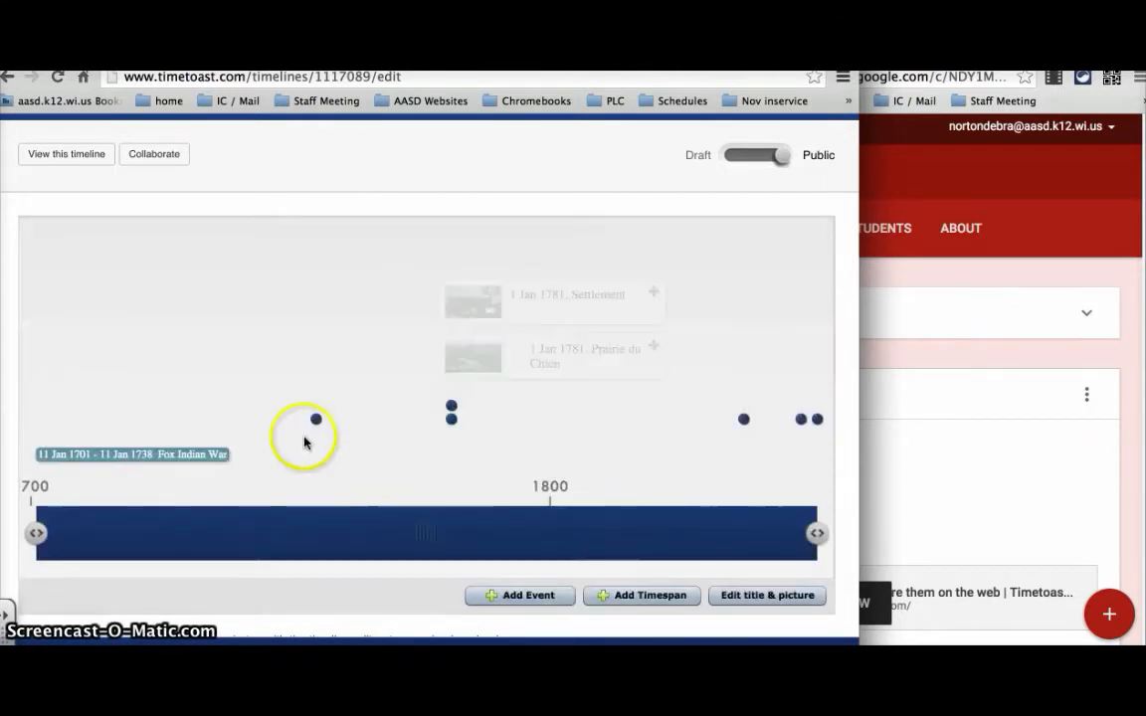
{"action": "left_click", "coordinate": [171, 455]}
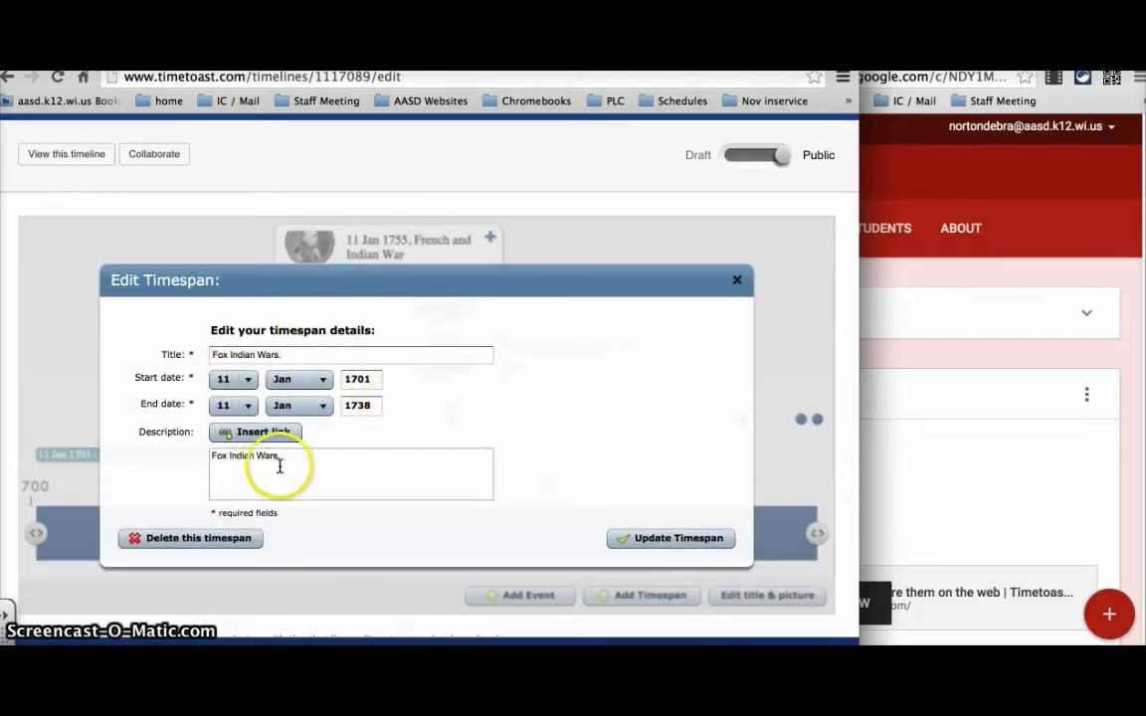
{"action": "left_click", "coordinate": [652, 538]}
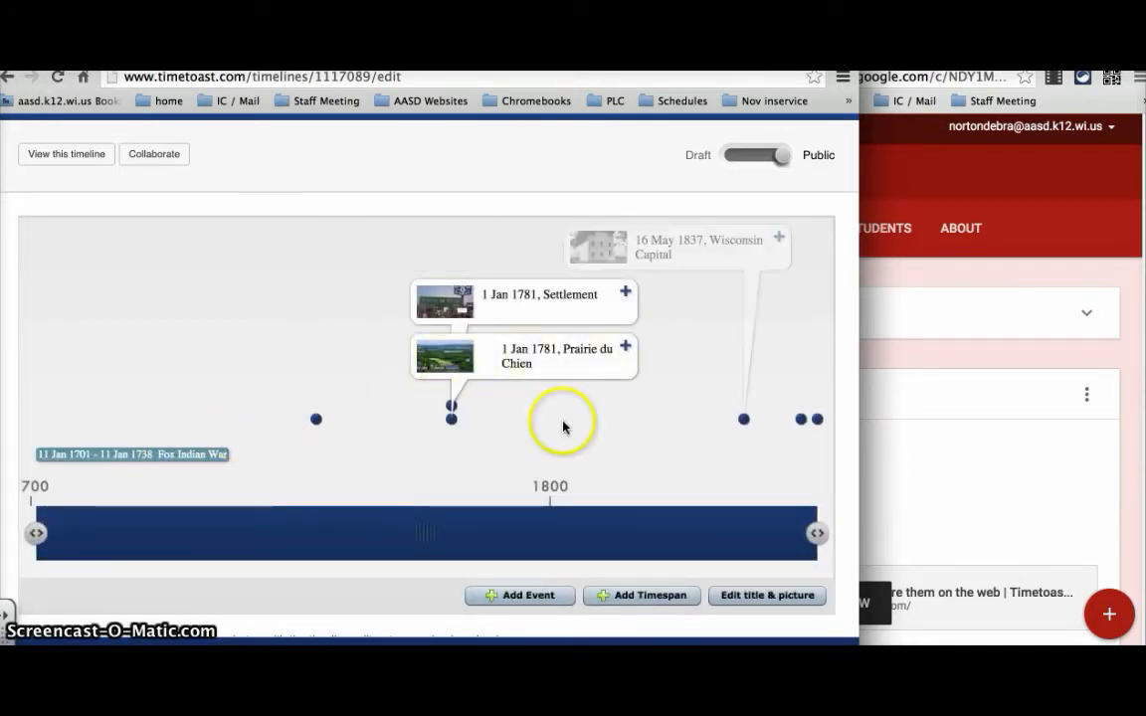
Review the State Fair event's image, title, date and description near the end of the timeline.
{"action": "scroll", "coordinate": [563, 426], "scroll_direction": "right", "scroll_amount": 1}
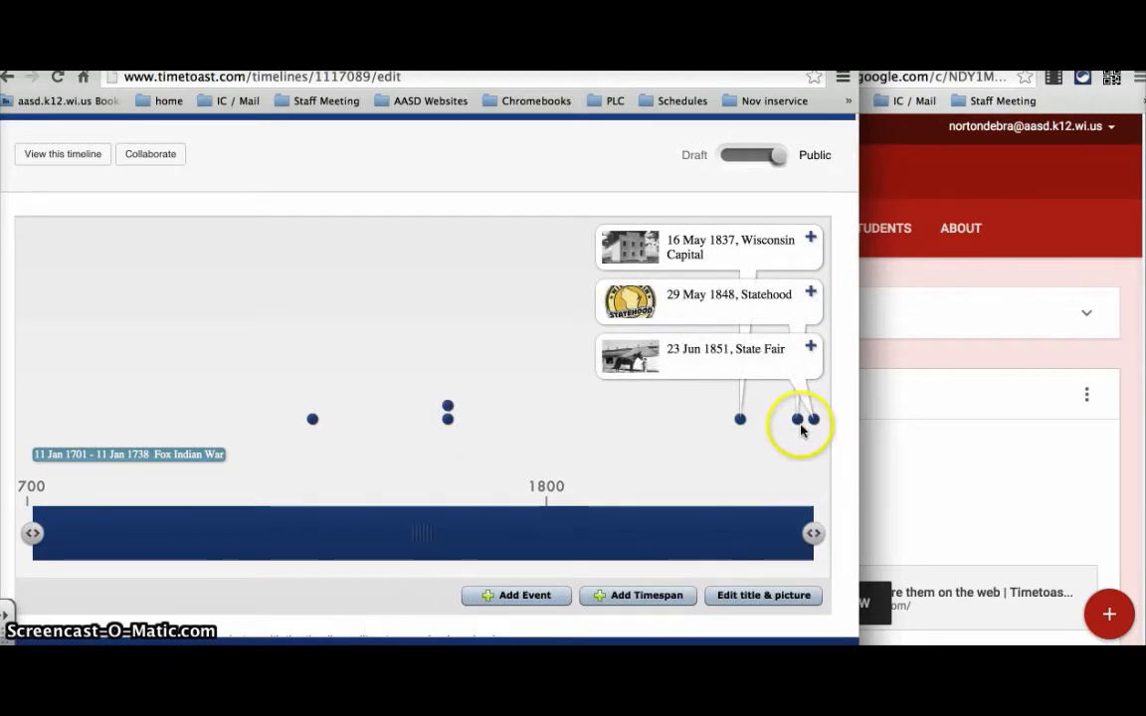
{"action": "left_click", "coordinate": [738, 346]}
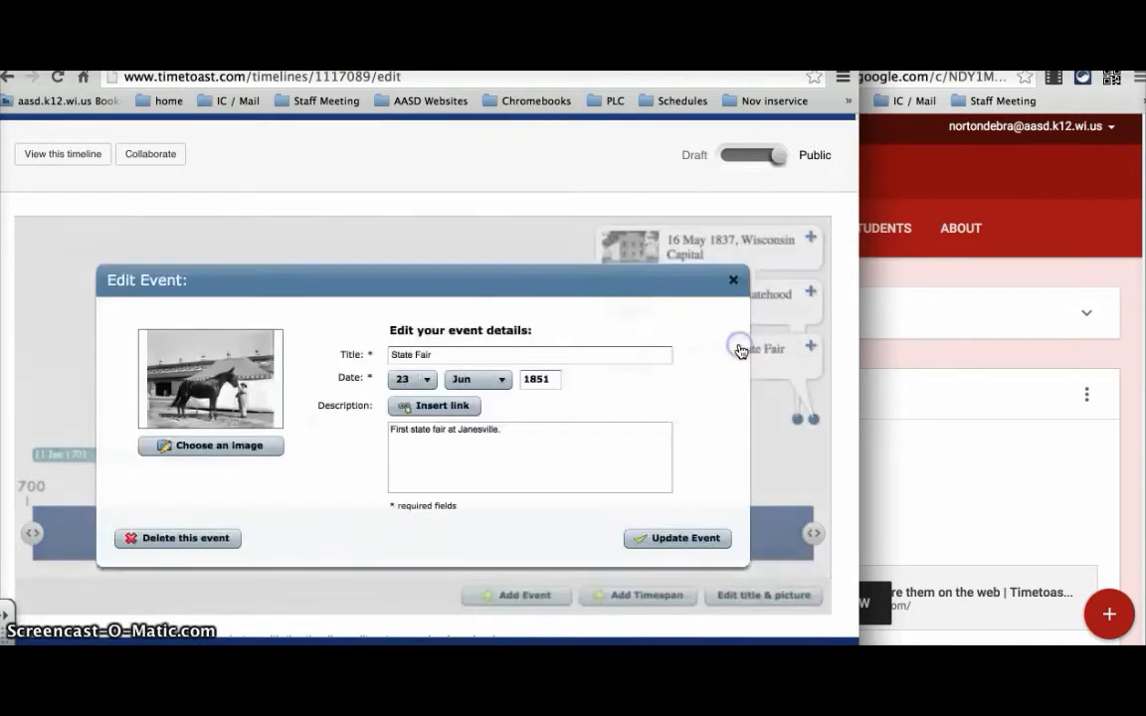
{"action": "left_click", "coordinate": [733, 281]}
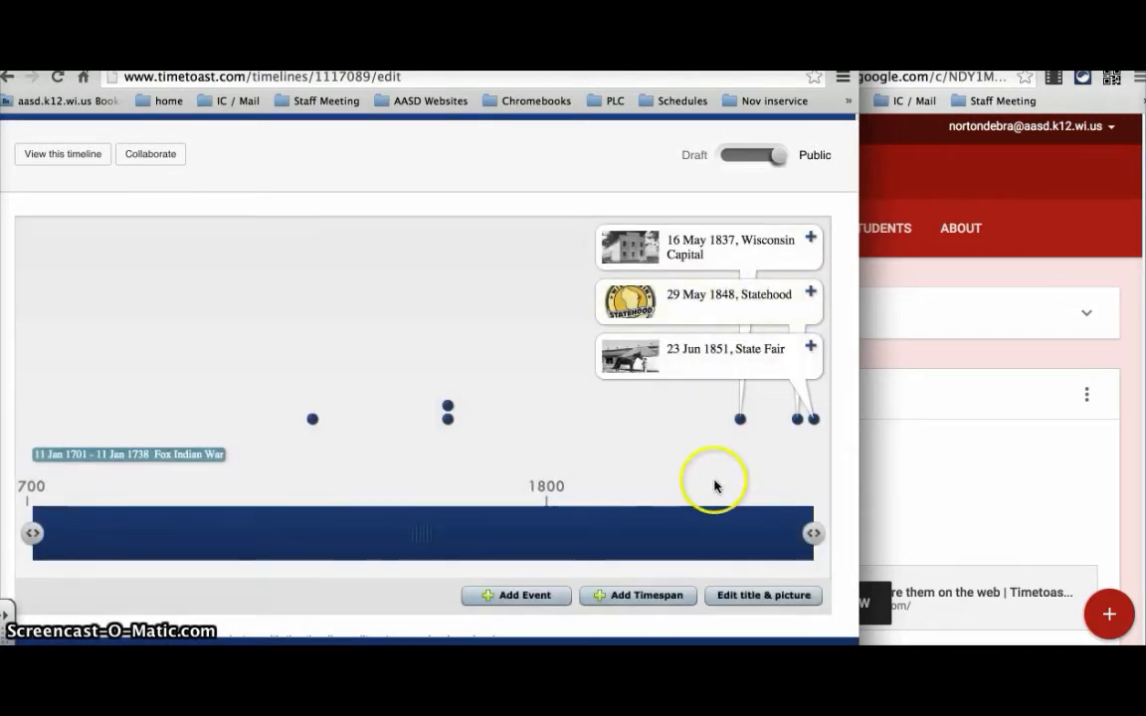
Start a new event titled Republican Party, dated 15 Apr 1854, with the description "Republican Party named at a meeting in Ripon.".
{"action": "left_click", "coordinate": [517, 597]}
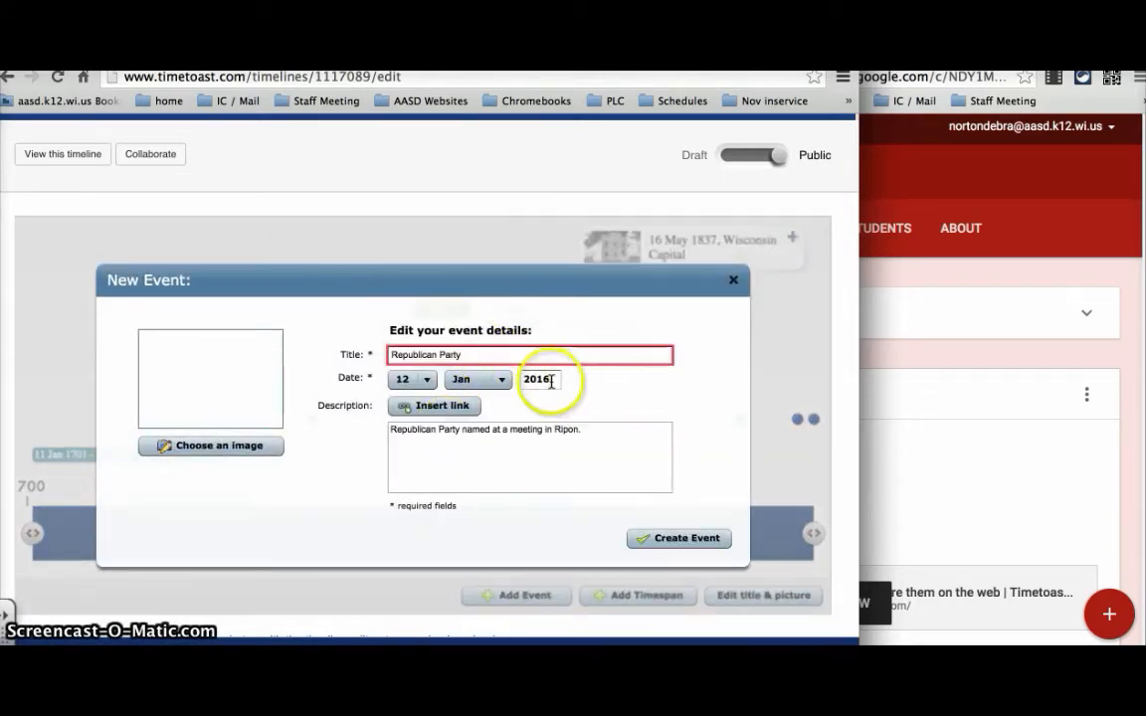
{"action": "left_click_drag", "start_coordinate": [553, 381], "coordinate": [506, 381]}
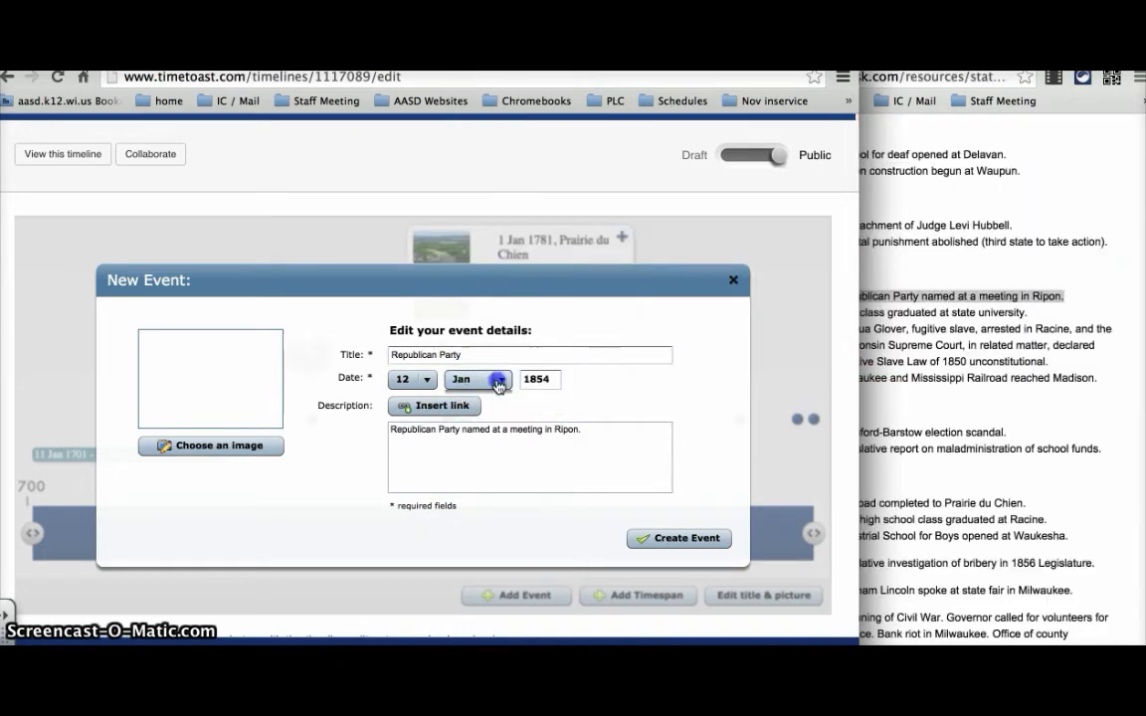
{"action": "left_click", "coordinate": [493, 379]}
{"action": "left_click", "coordinate": [459, 454]}
{"action": "left_click", "coordinate": [412, 379]}
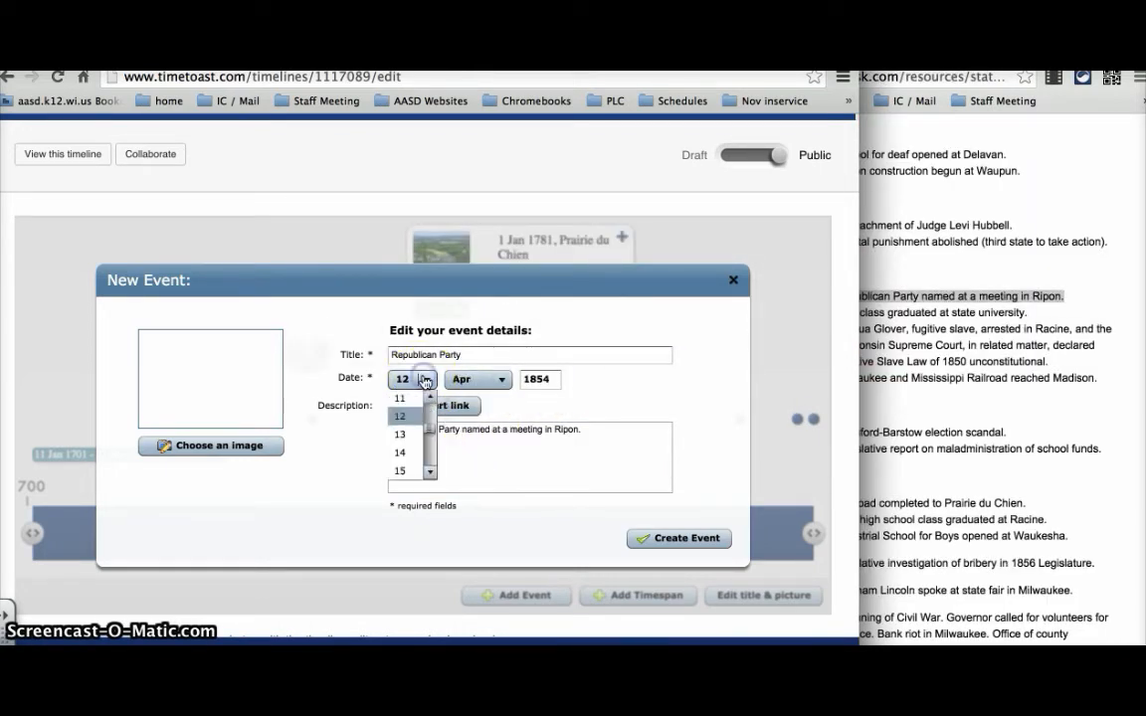
{"action": "scroll", "coordinate": [403, 420], "scroll_direction": "down", "scroll_amount": 2}
{"action": "left_click", "coordinate": [404, 419]}
{"action": "scroll", "coordinate": [225, 468], "scroll_direction": "up", "scroll_amount": 2}
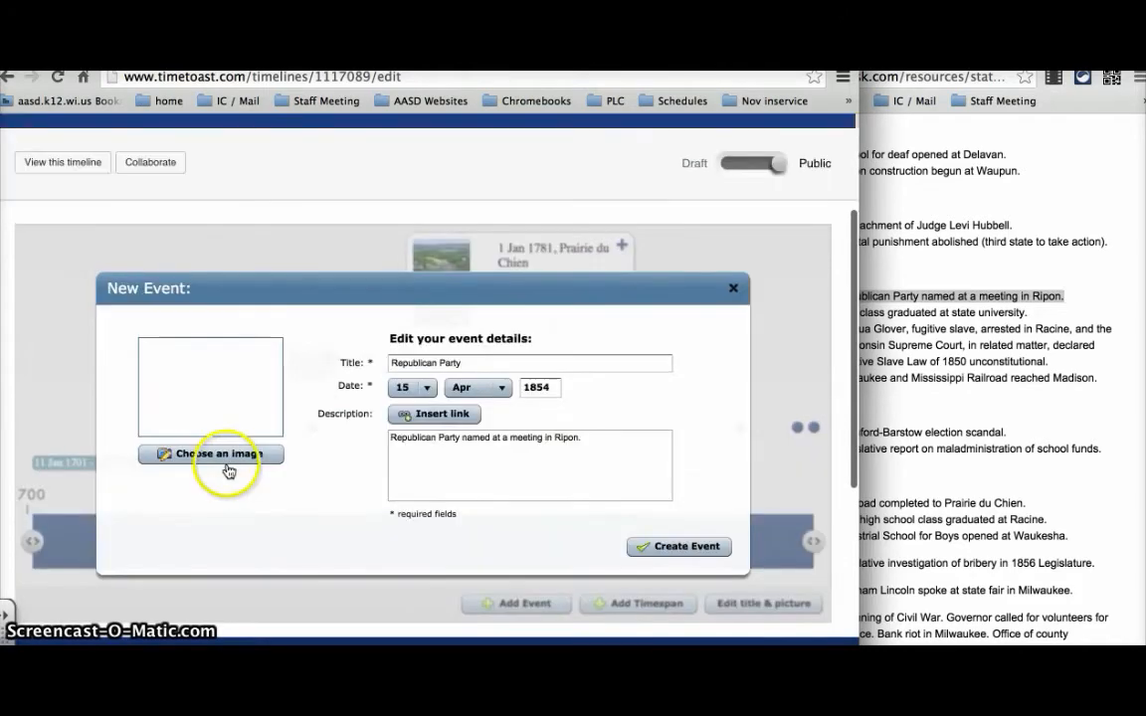
Upload download (1).jpeg from the Desktop as the Republican Party event's image and create the event.
{"action": "left_click", "coordinate": [228, 458]}
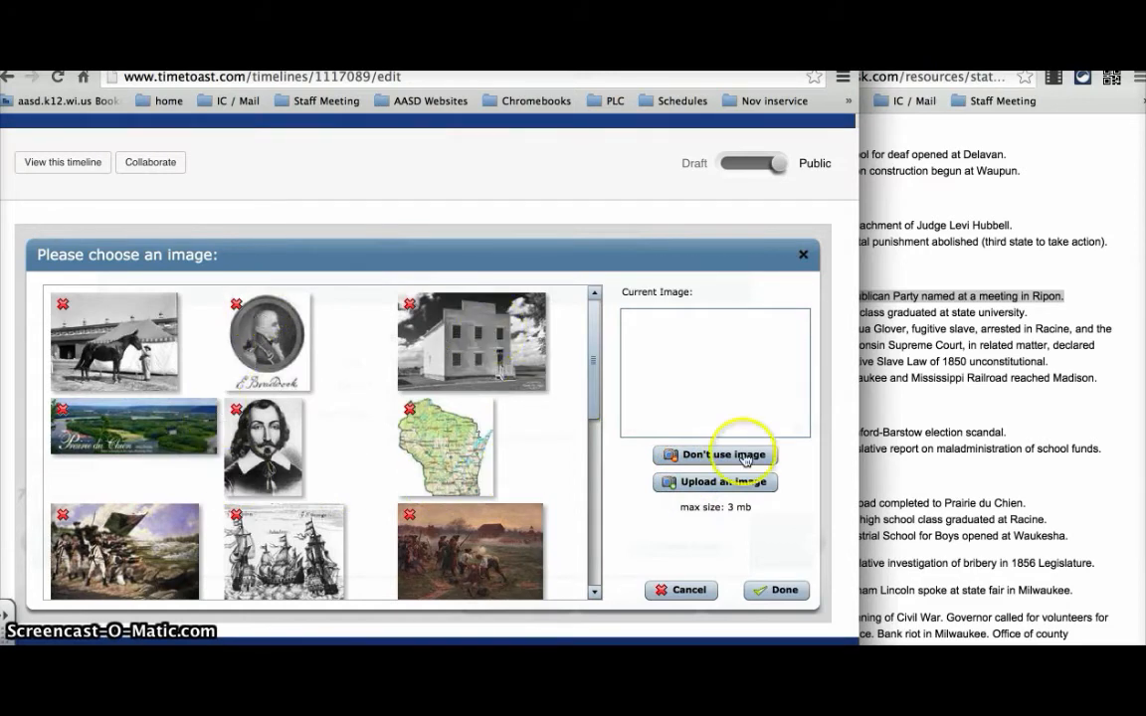
{"action": "left_click", "coordinate": [721, 481]}
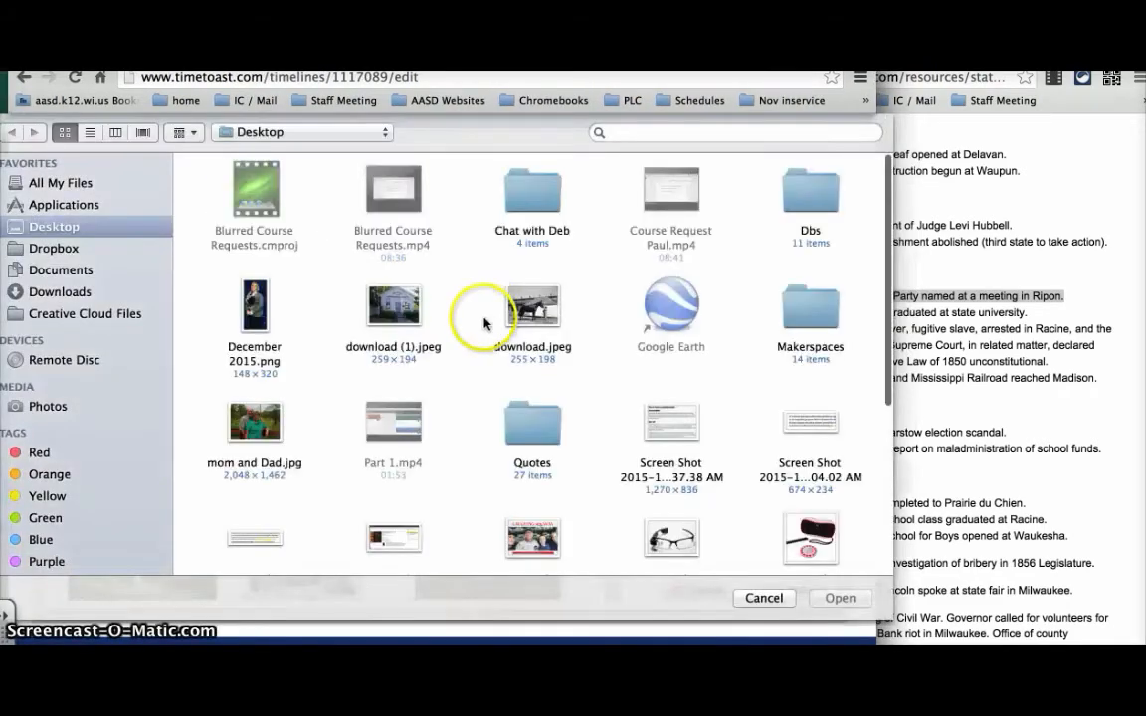
{"action": "double_click", "coordinate": [384, 306]}
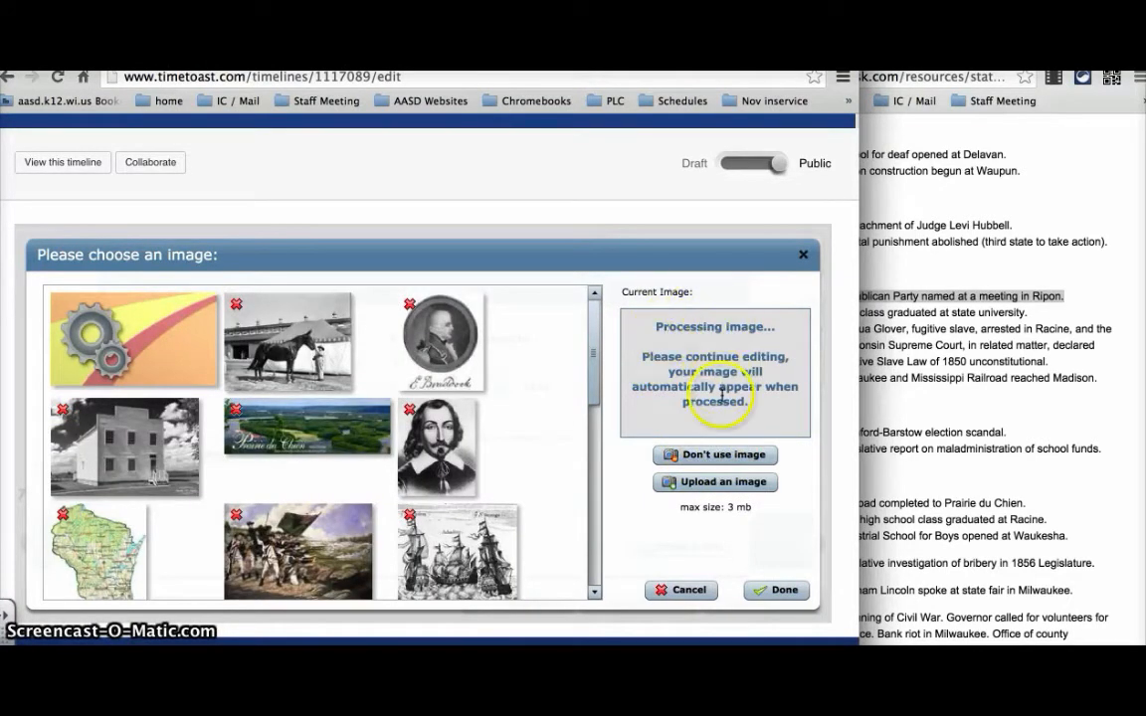
{"action": "left_click", "coordinate": [774, 590]}
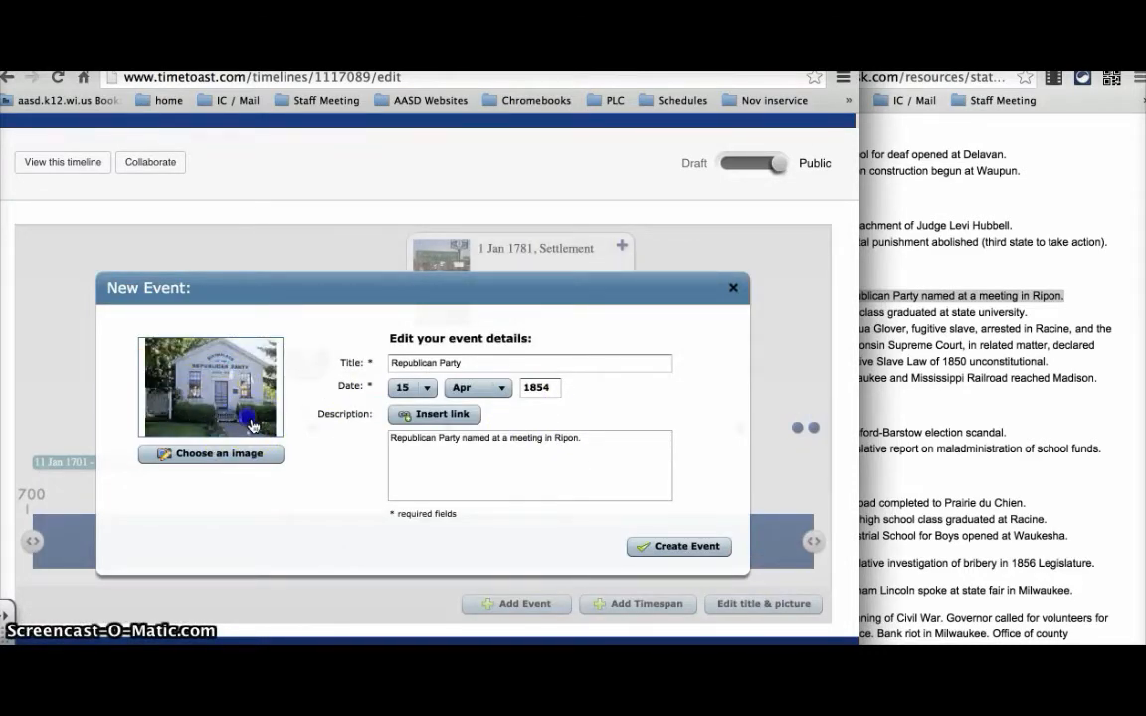
{"action": "left_click", "coordinate": [659, 549]}
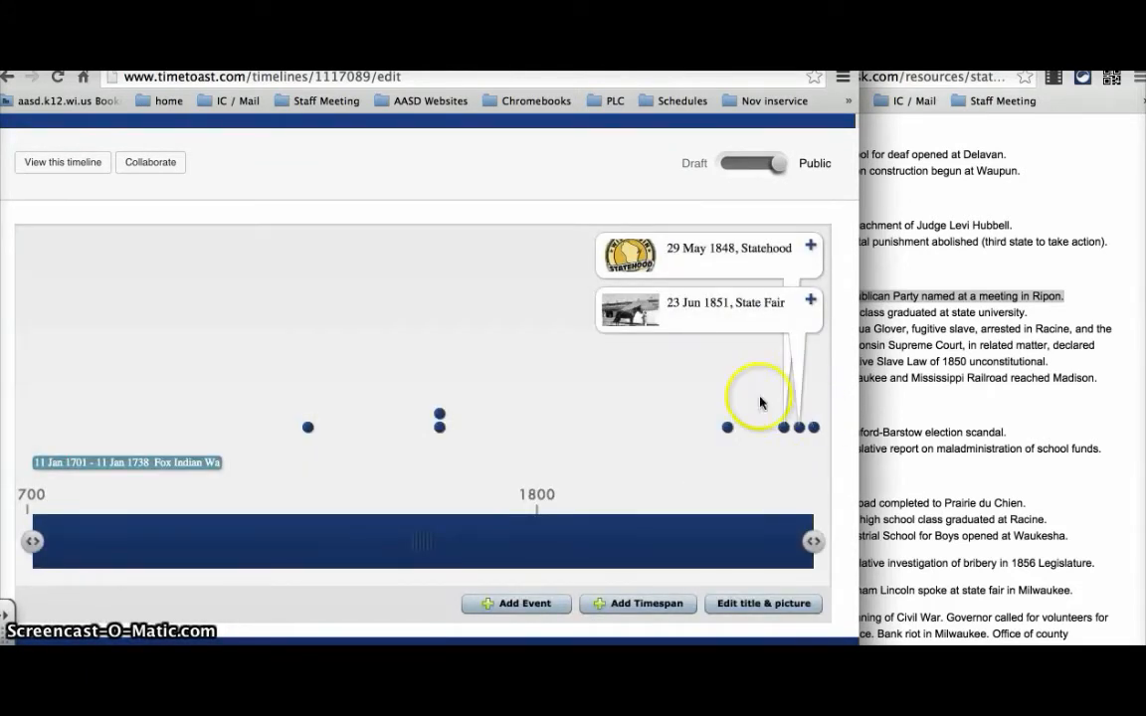
Open the timeline's title and picture settings to view its image and category options.
{"action": "scroll", "coordinate": [746, 398], "scroll_direction": "up", "scroll_amount": 2}
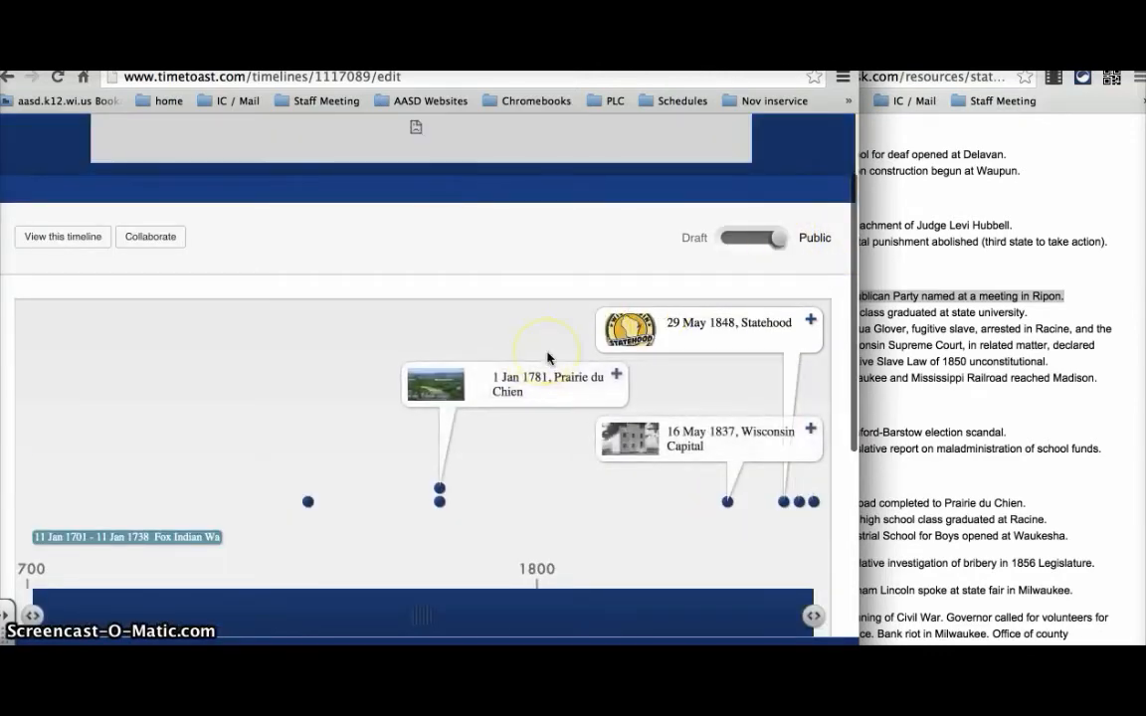
{"action": "scroll", "coordinate": [547, 359], "scroll_direction": "down", "scroll_amount": 5}
{"action": "scroll", "coordinate": [547, 358], "scroll_direction": "down", "scroll_amount": 2}
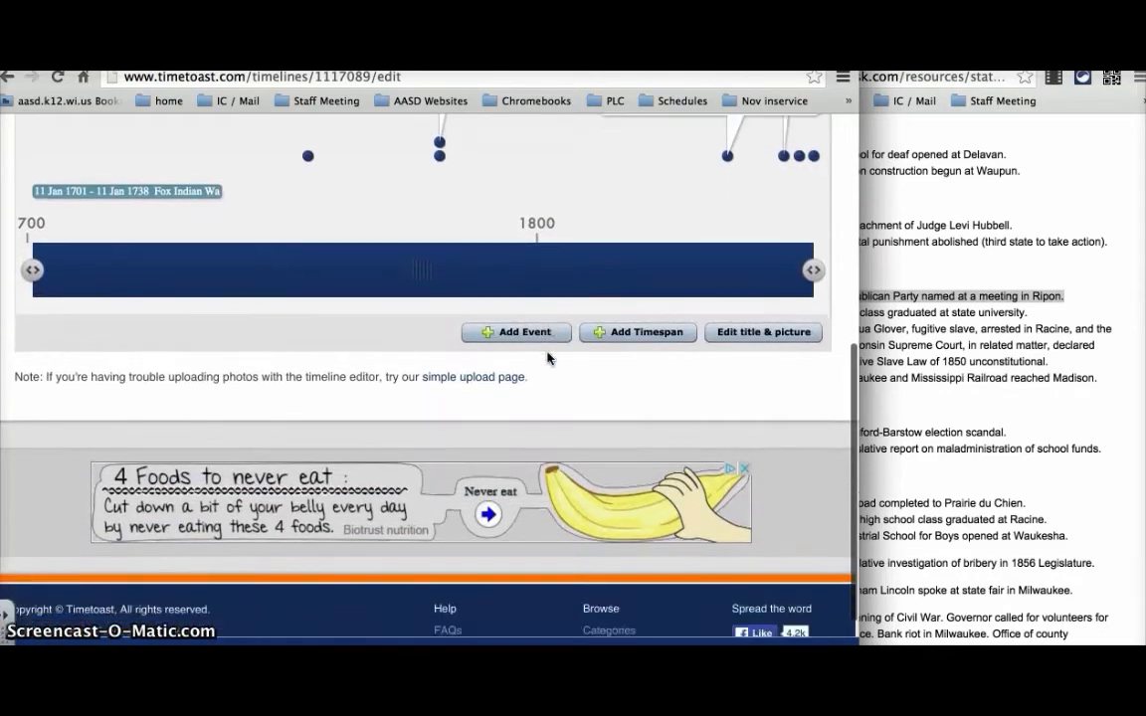
{"action": "left_click", "coordinate": [776, 299]}
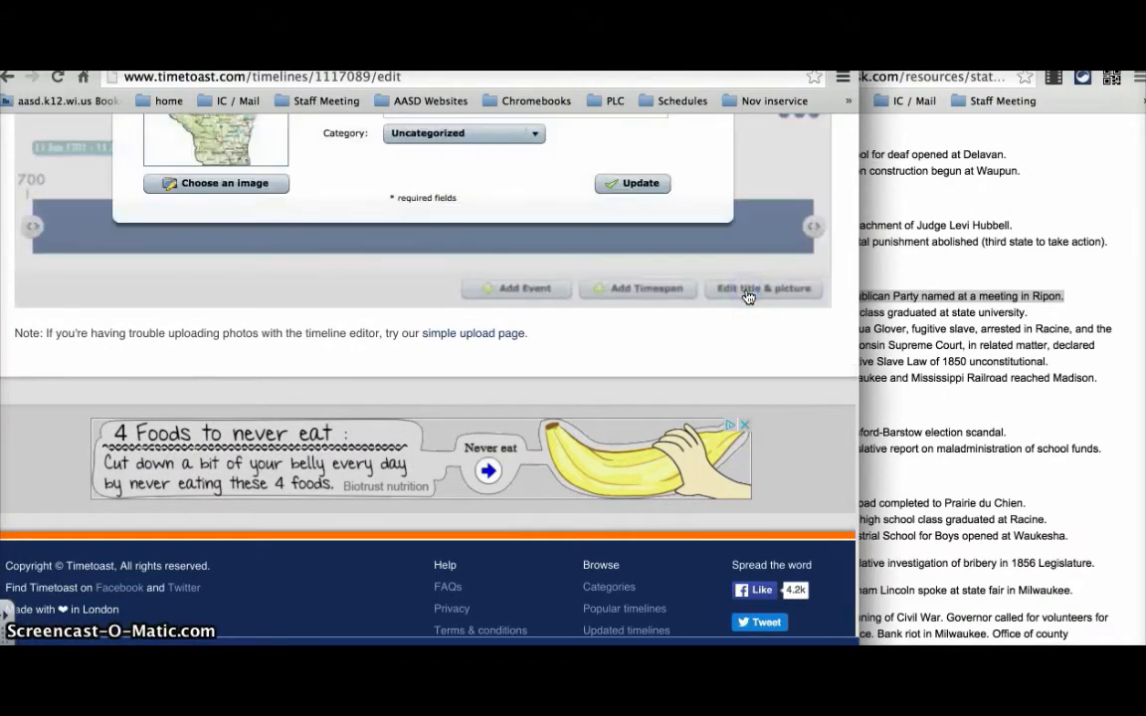
{"action": "scroll", "coordinate": [611, 239], "scroll_direction": "up", "scroll_amount": 3}
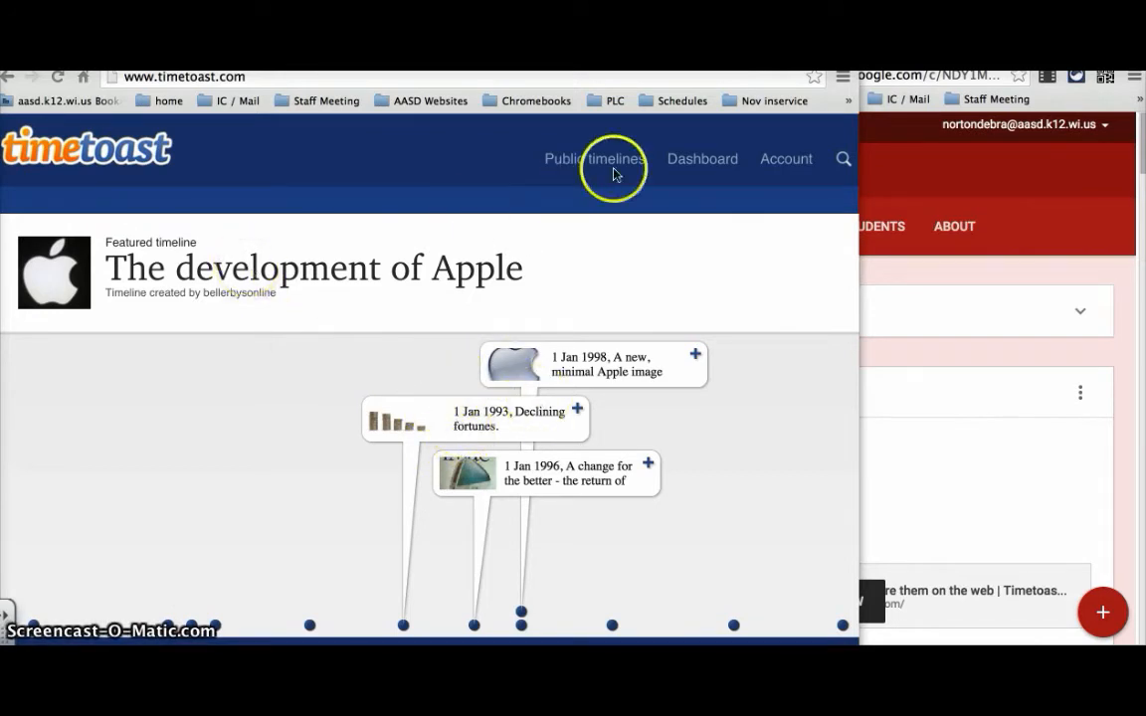
Open the Wisconsin History timeline from the Timetoast dashboard and copy its web address.
{"action": "left_click", "coordinate": [693, 167]}
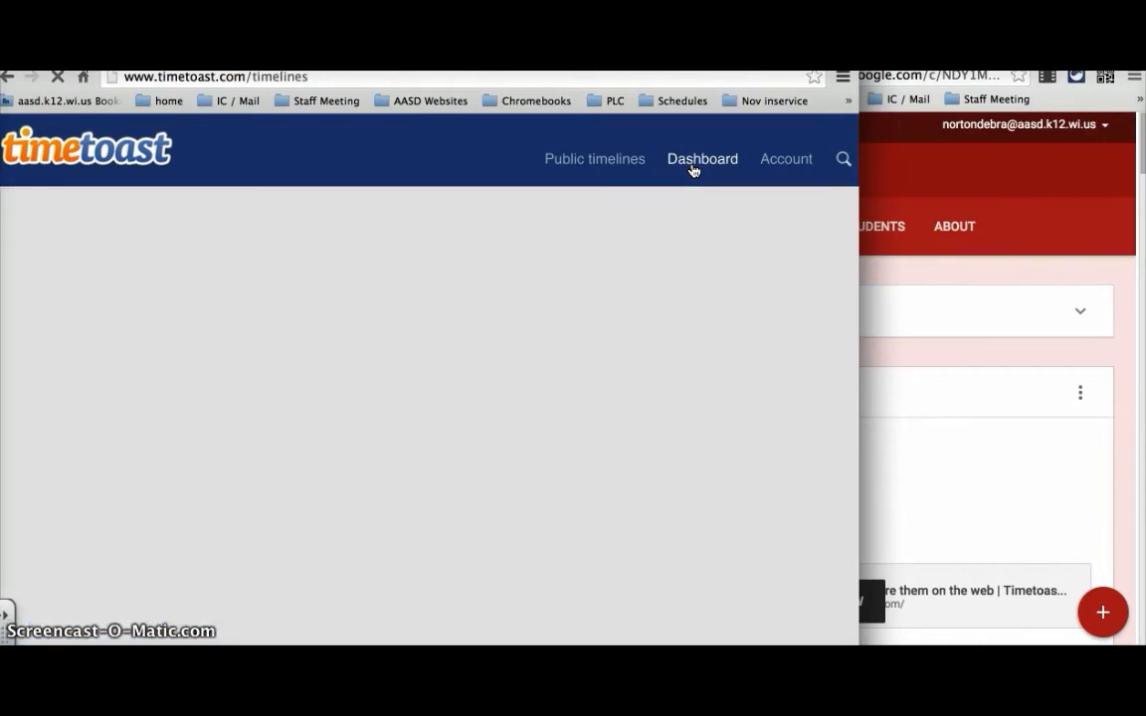
{"action": "scroll", "coordinate": [557, 389], "scroll_direction": "down", "scroll_amount": 2}
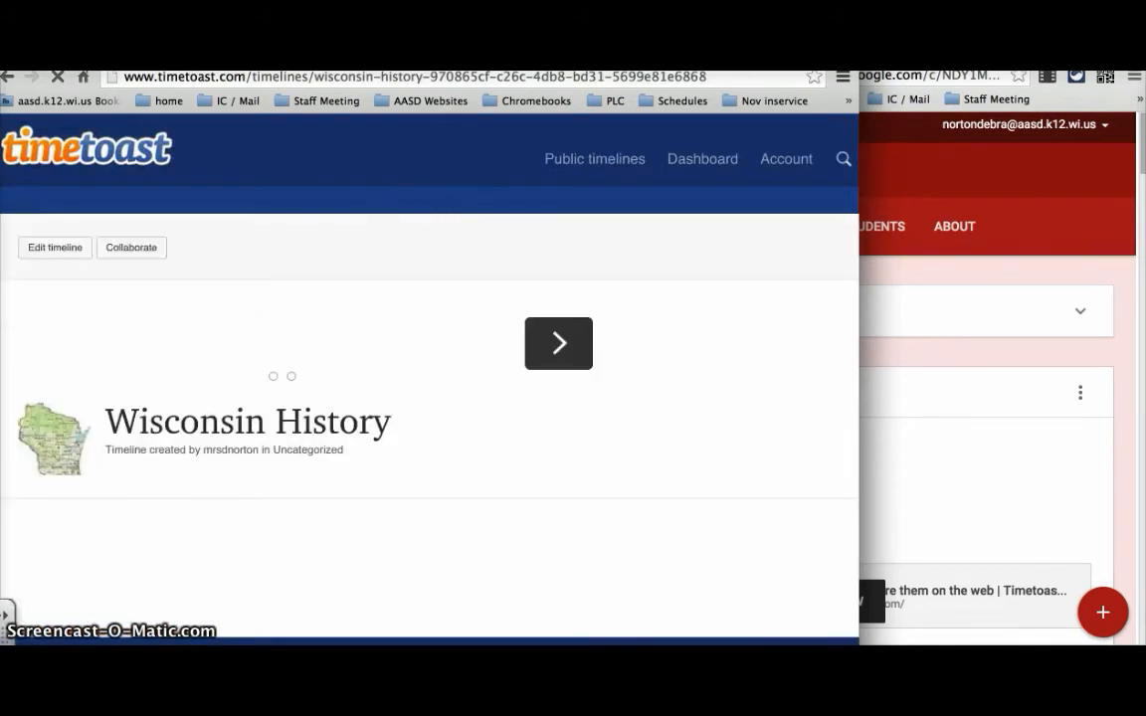
{"action": "left_click", "coordinate": [720, 76]}
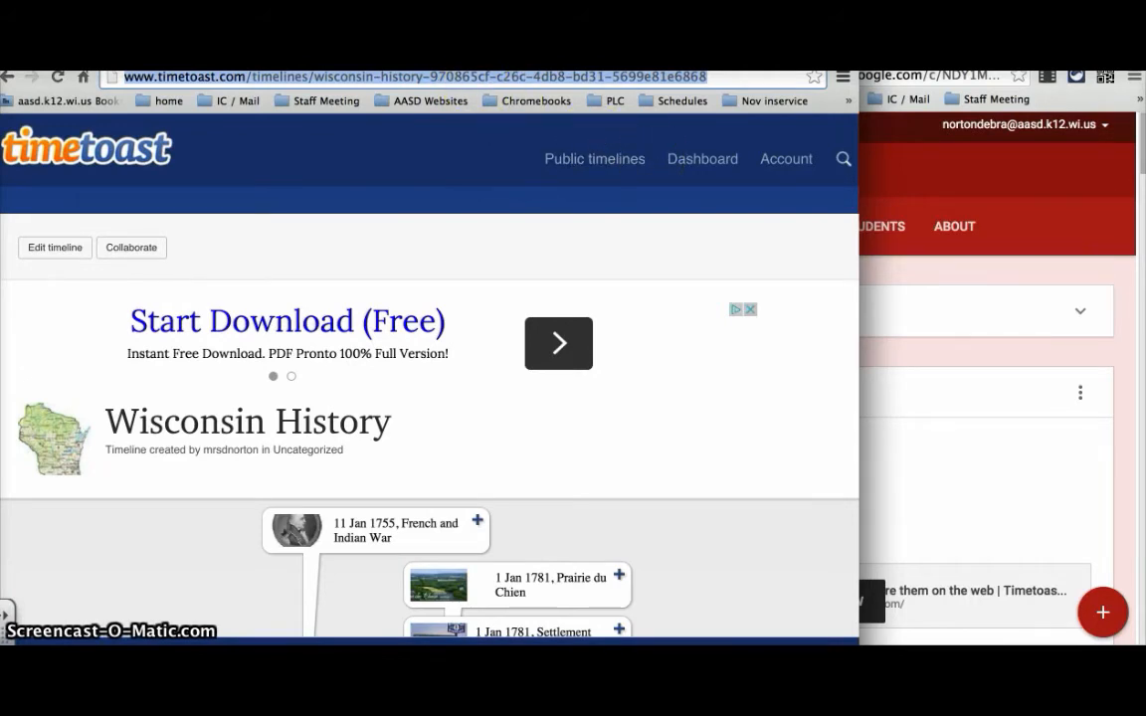
Attach the copied Wisconsin History timeline link to the student's Timetoast Timeline assignment in Google Classroom and turn it in.
{"action": "key", "text": "ctrl+shift+Tab"}
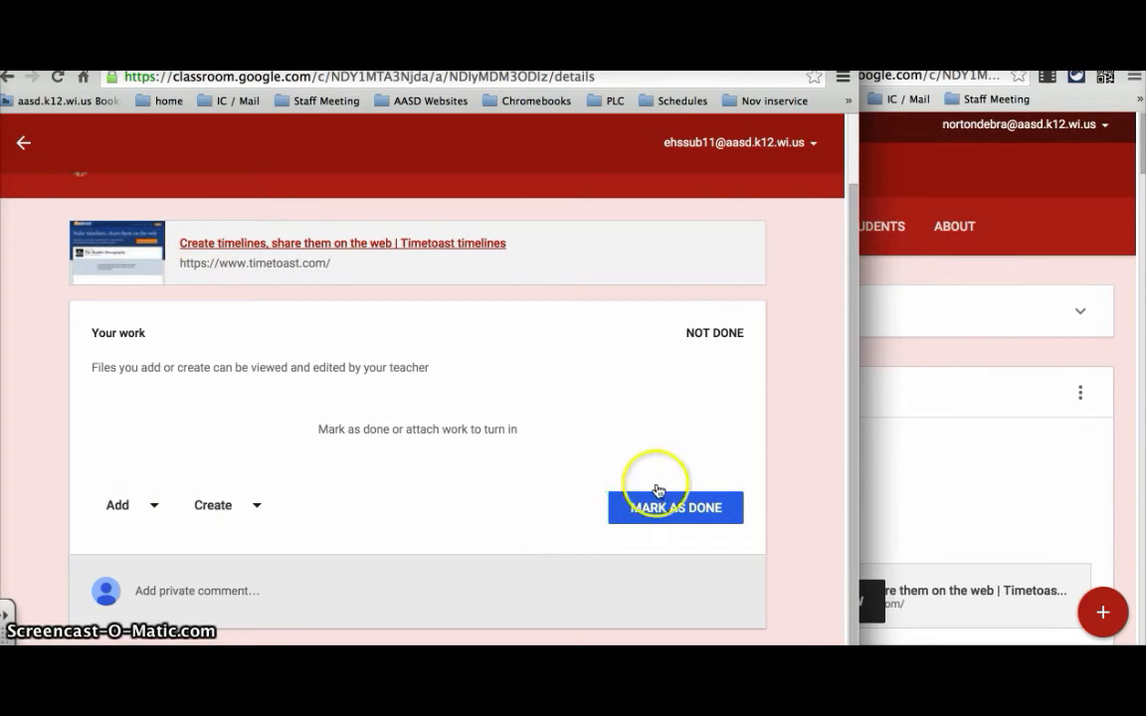
{"action": "left_click", "coordinate": [146, 506]}
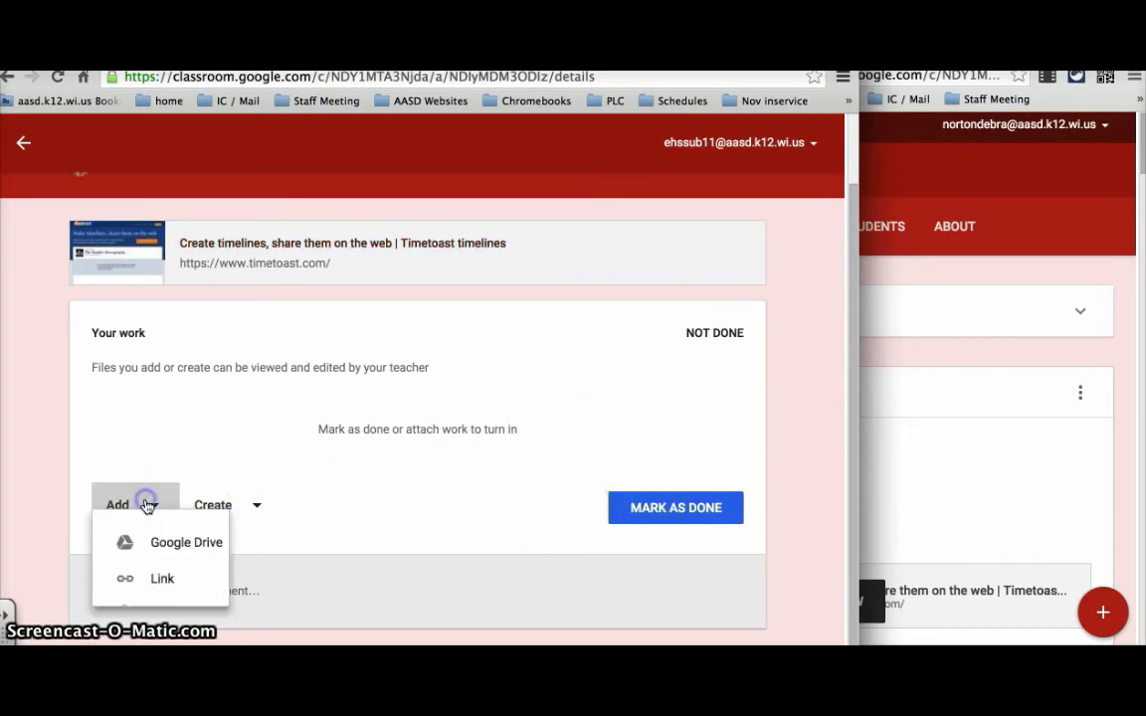
{"action": "left_click", "coordinate": [163, 595]}
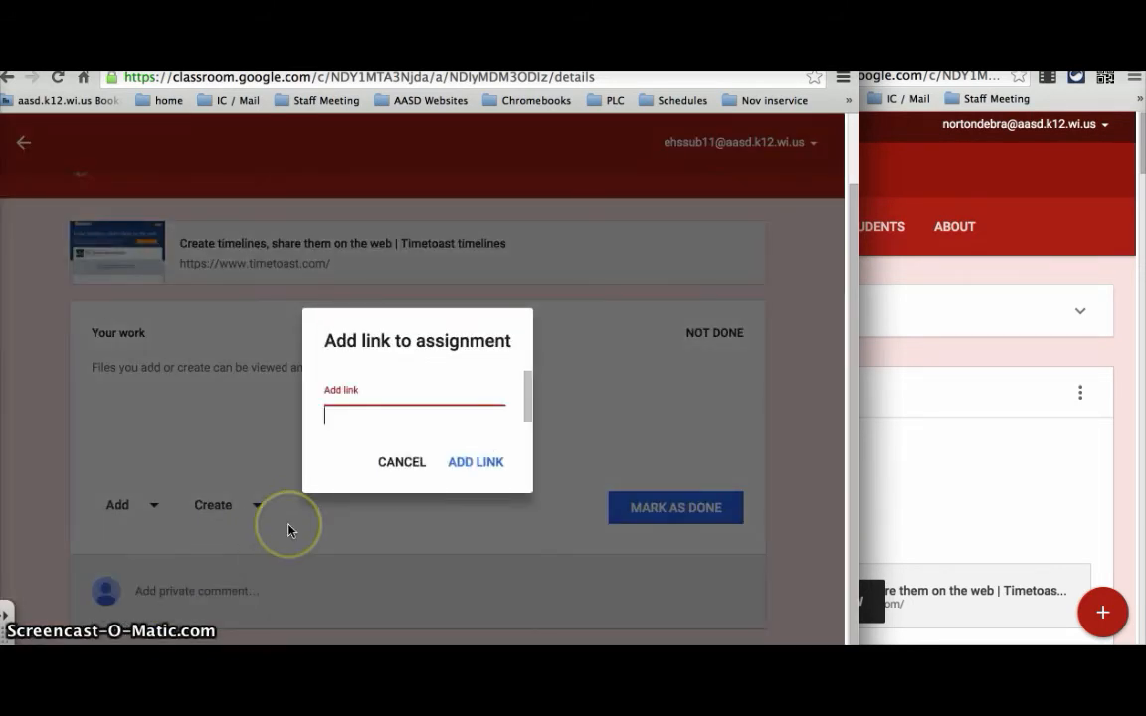
{"action": "key", "text": "ctrl+v"}
{"action": "left_click", "coordinate": [465, 461]}
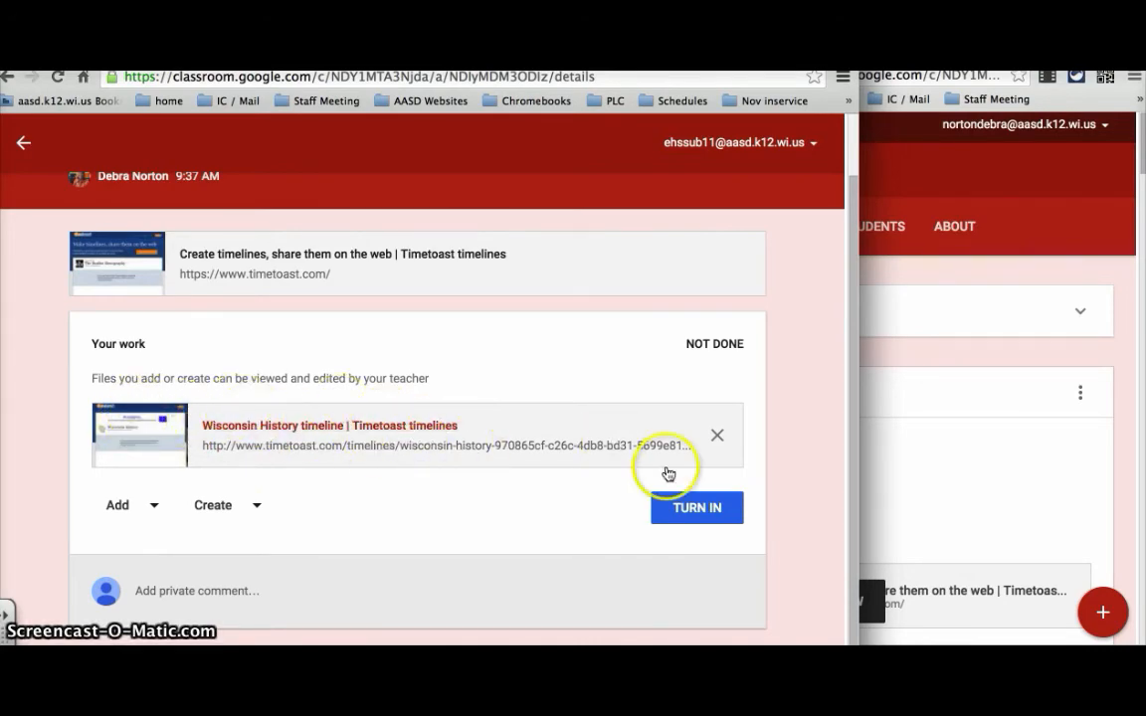
{"action": "left_click", "coordinate": [682, 508]}
{"action": "left_click", "coordinate": [515, 483]}
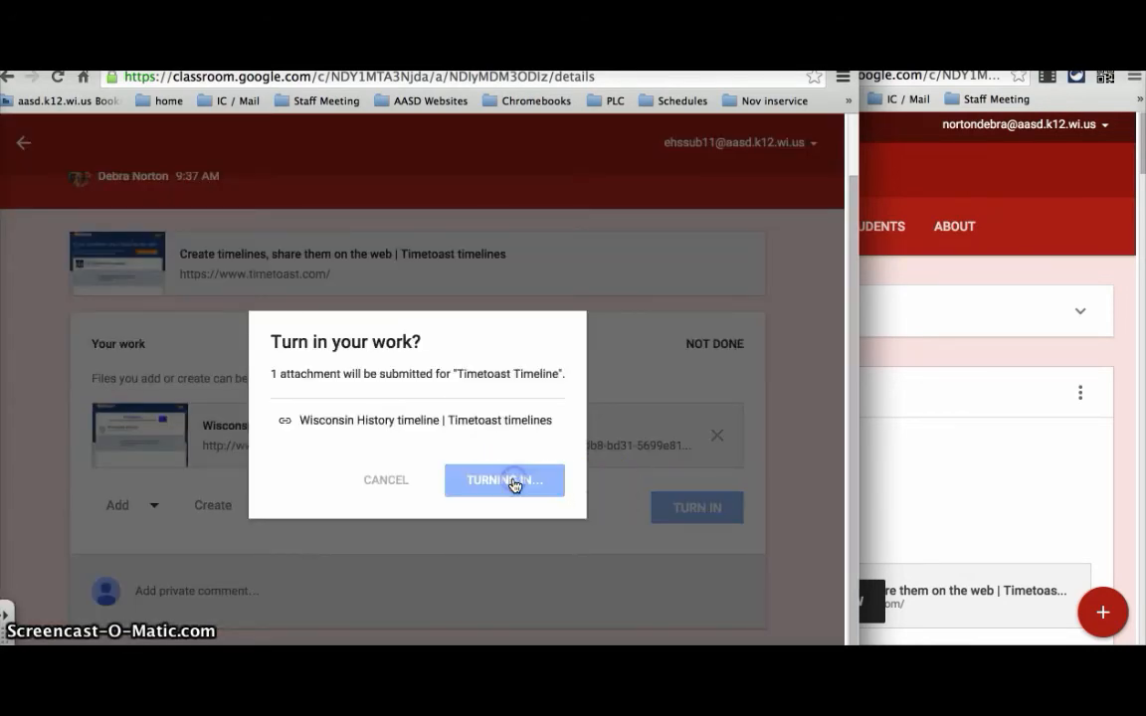
In the teacher's Classroom window, find the student's completed Timetoast Timeline submission and open its attached Wisconsin History timeline.
{"action": "left_click", "coordinate": [708, 180]}
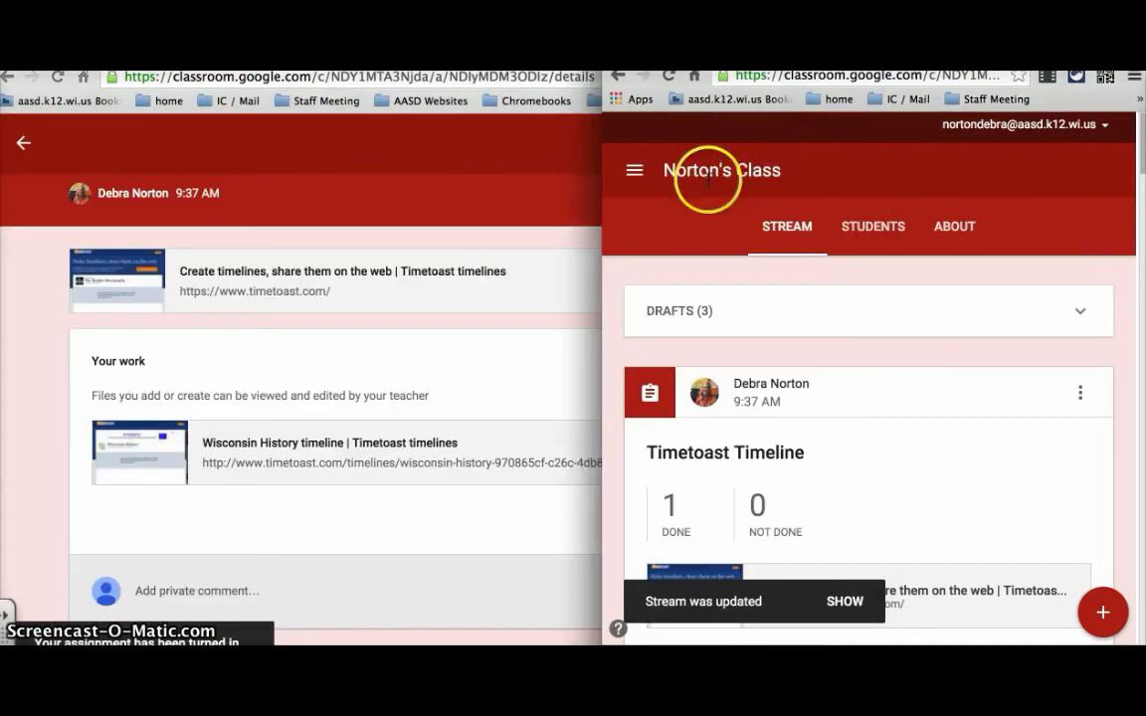
{"action": "left_click", "coordinate": [666, 521]}
{"action": "left_click", "coordinate": [717, 417]}
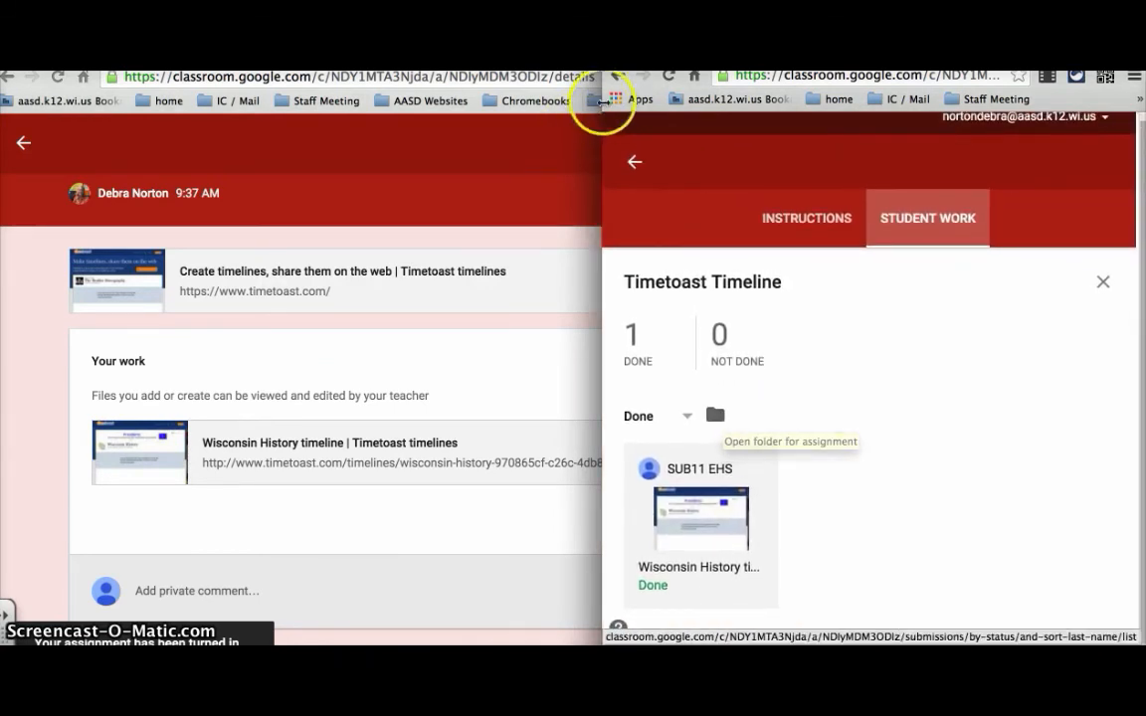
{"action": "left_click_drag", "start_coordinate": [603, 108], "coordinate": [225, 130]}
{"action": "left_click", "coordinate": [374, 420]}
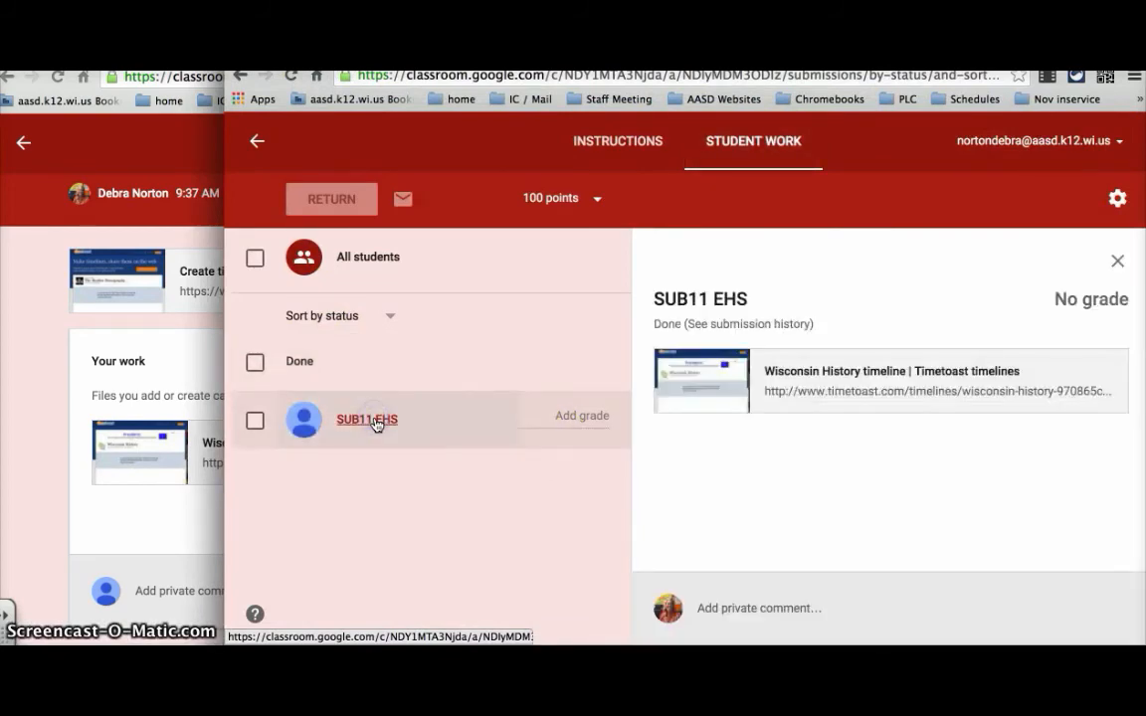
{"action": "left_click", "coordinate": [905, 353]}
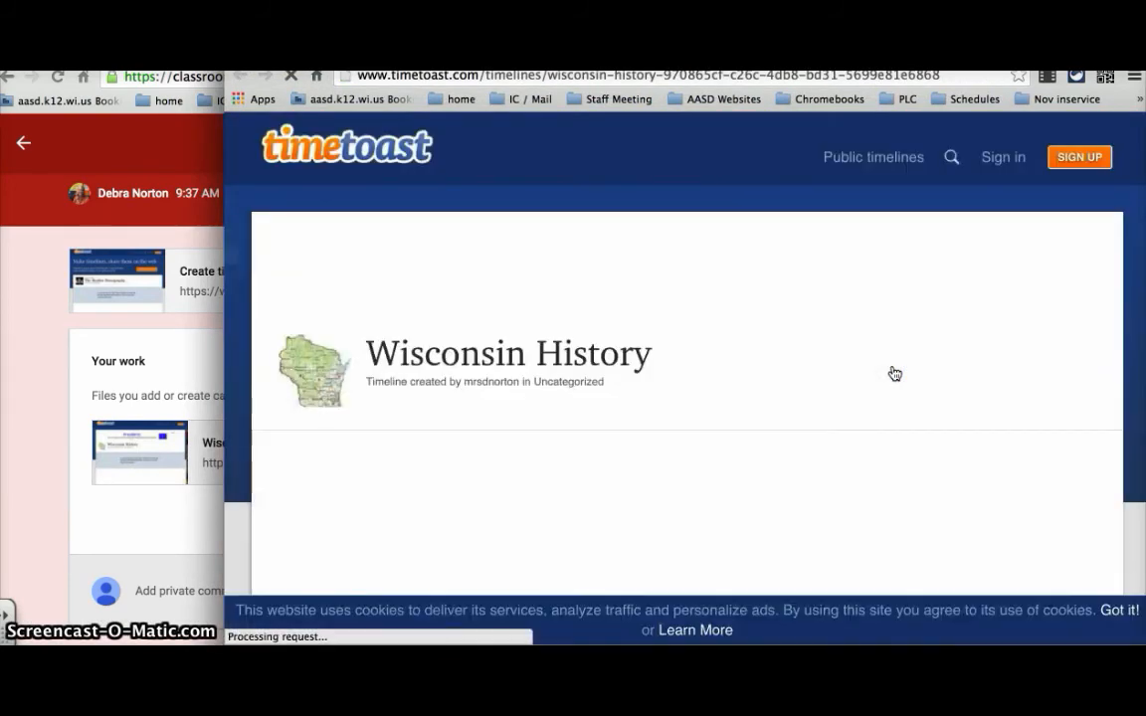
View the French and Indian War event's full image and description on the submitted timeline.
{"action": "left_click", "coordinate": [813, 448]}
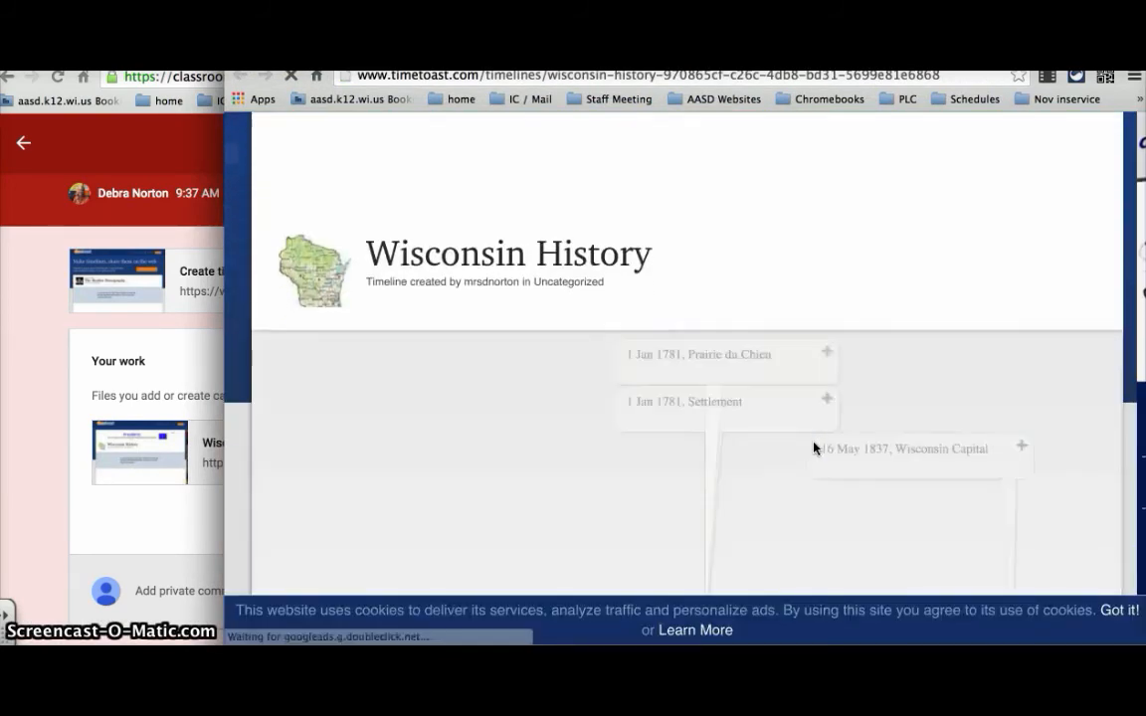
{"action": "scroll", "coordinate": [813, 447], "scroll_direction": "down", "scroll_amount": 3}
{"action": "mouse_move", "coordinate": [562, 459]}
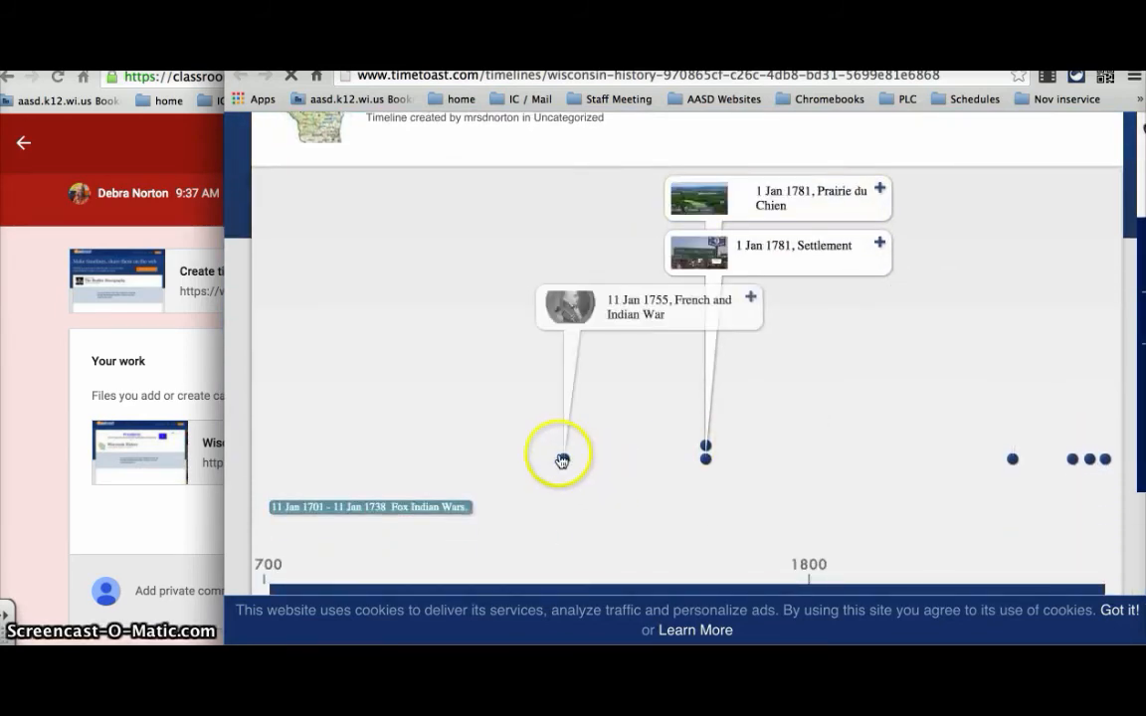
{"action": "left_click", "coordinate": [566, 326]}
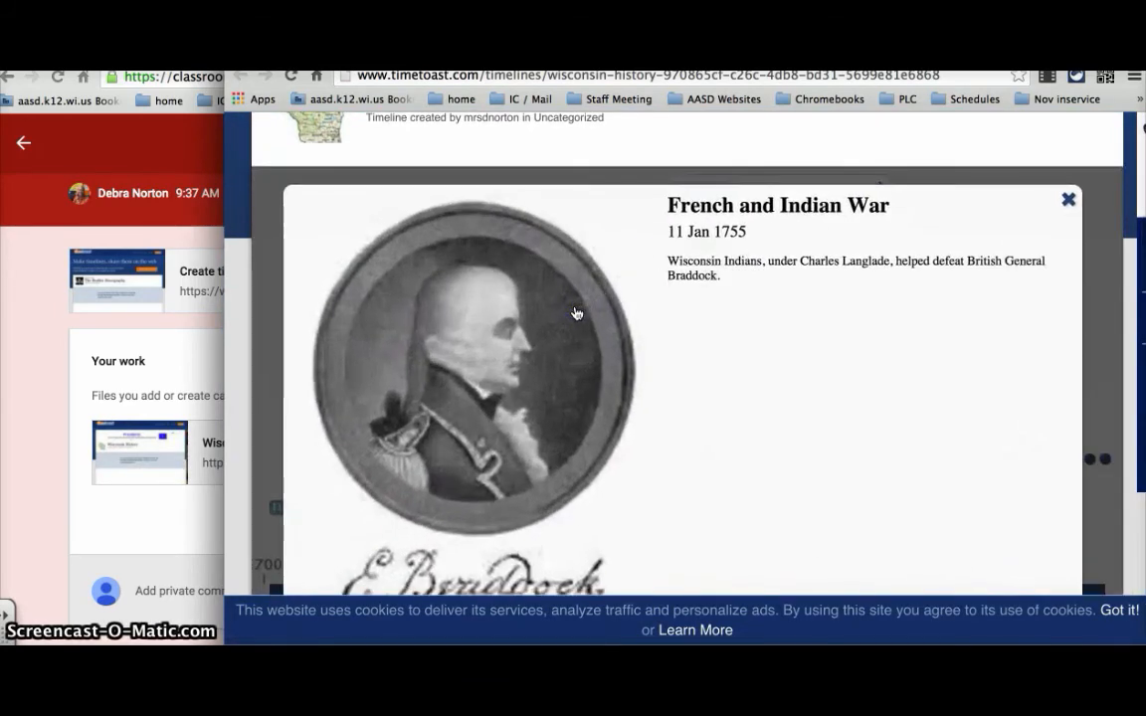
{"action": "left_click", "coordinate": [900, 396]}
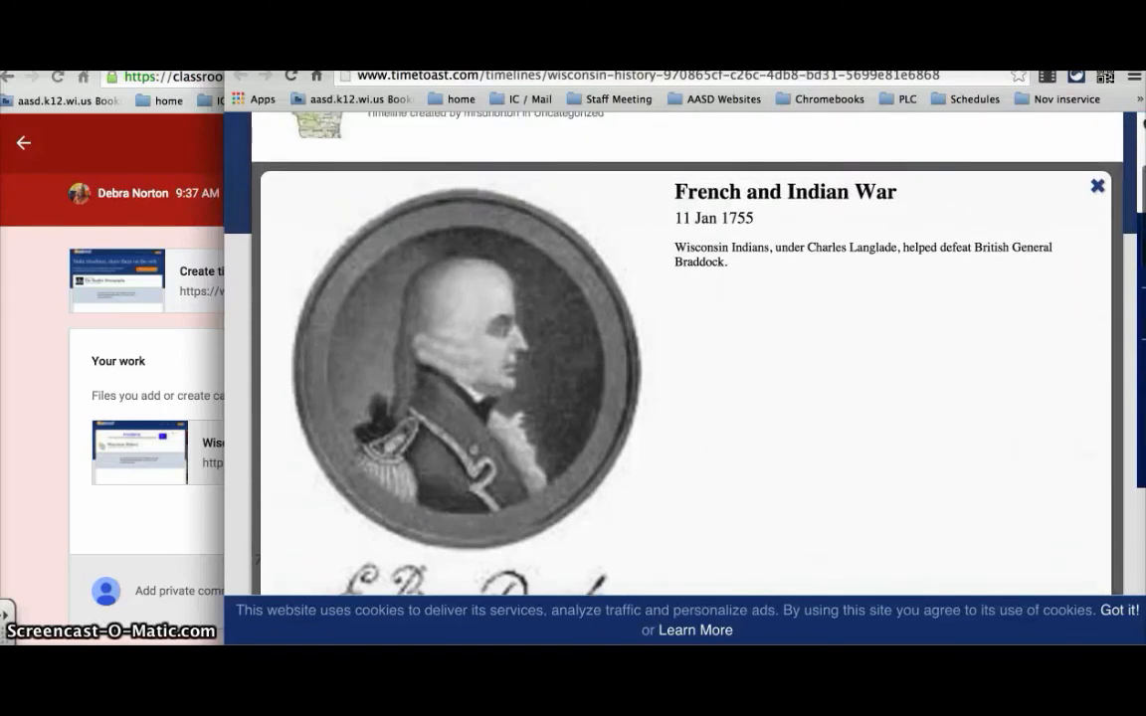
Close the French and Indian War event and view the Settlement event's full image and description on the submitted timeline.
{"action": "left_click", "coordinate": [1099, 189]}
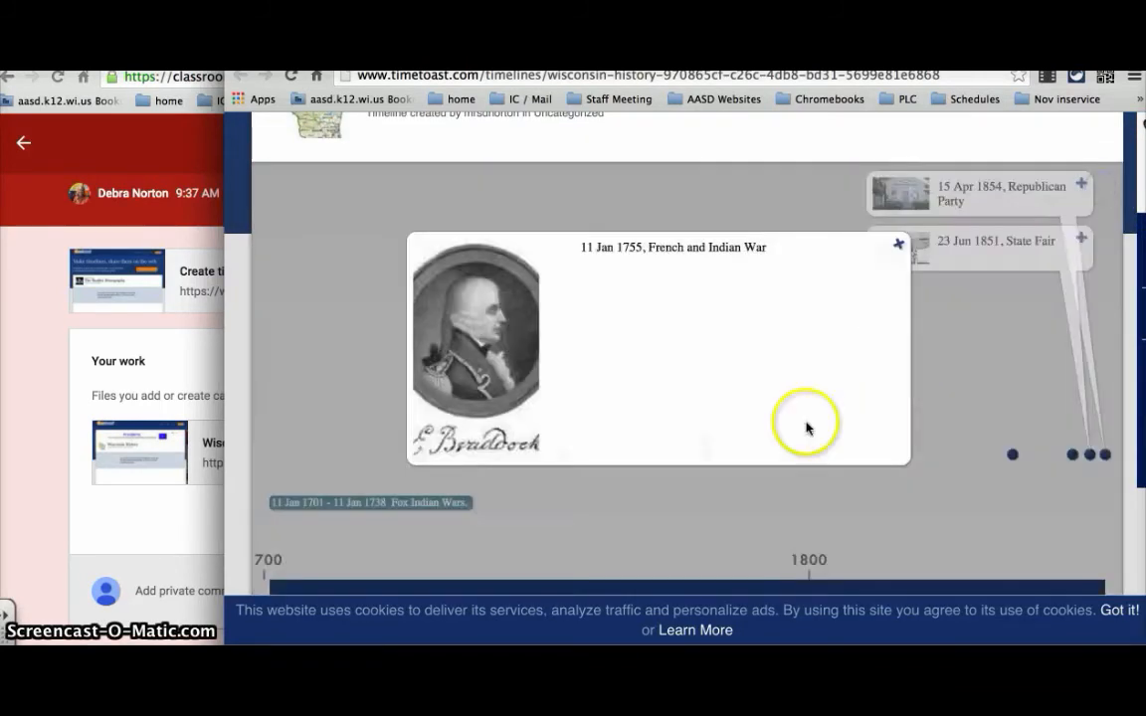
{"action": "left_click", "coordinate": [708, 456]}
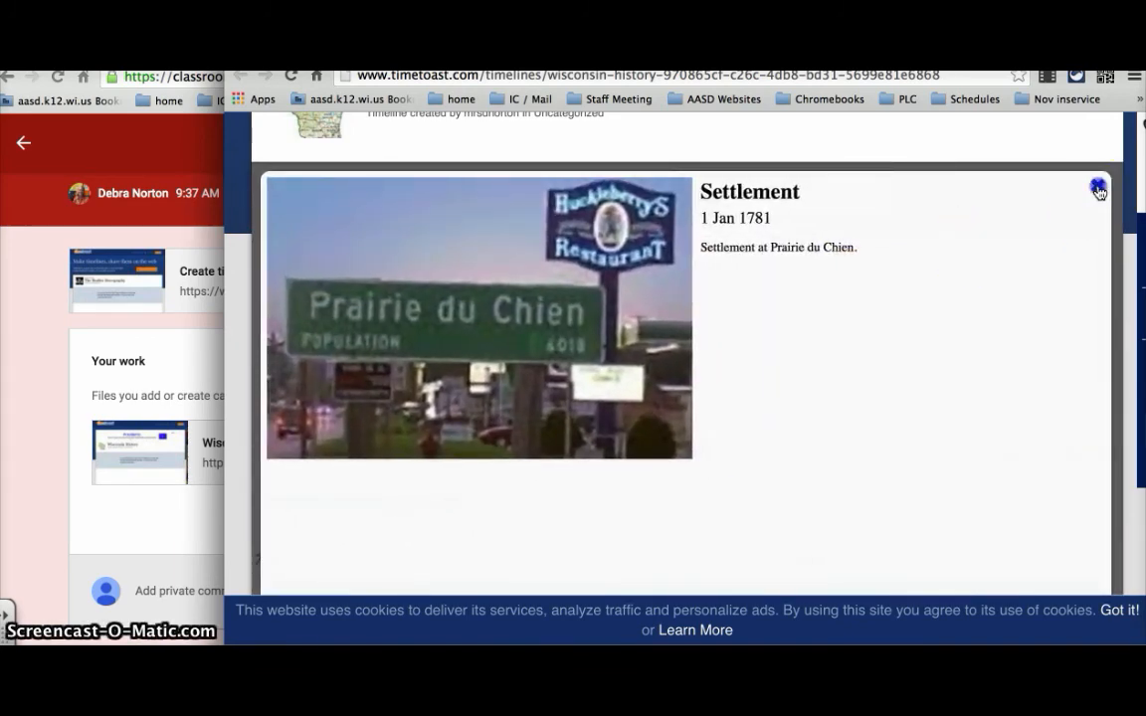
{"action": "left_click", "coordinate": [1098, 189]}
{"action": "scroll", "coordinate": [563, 223], "scroll_direction": "up", "scroll_amount": 2}
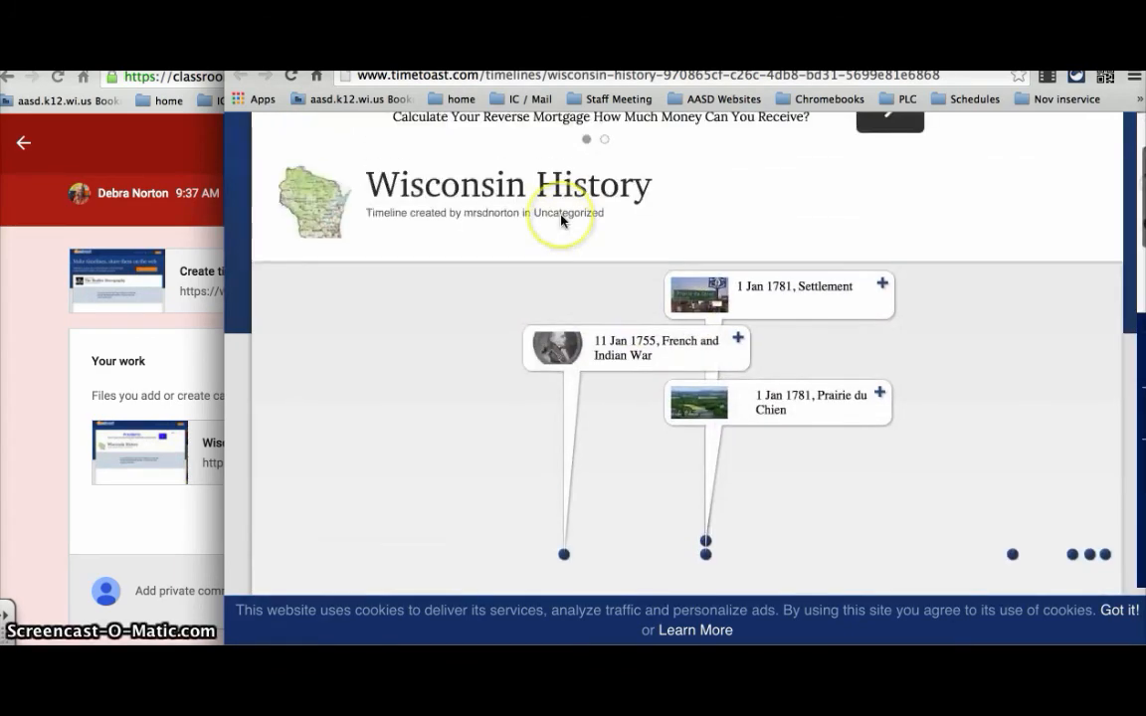
Back in the teacher's Classroom window, grade the student's Timetoast Timeline submission 98 out of 100 and return it without a private comment.
{"action": "left_click", "coordinate": [527, 62]}
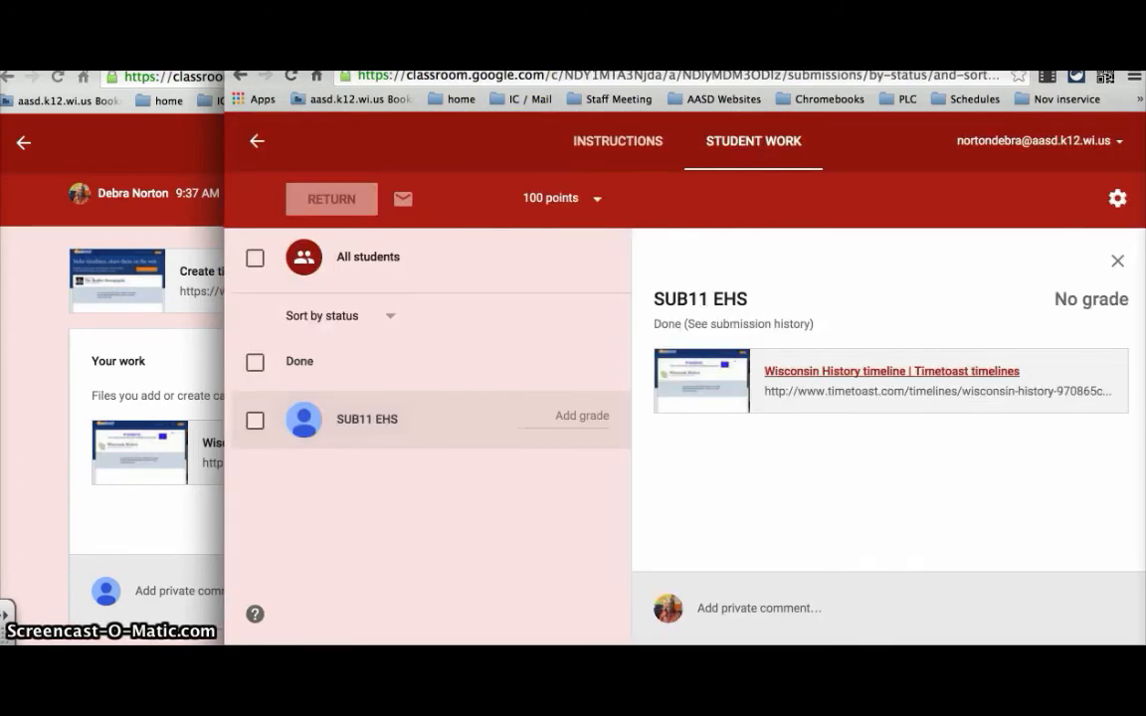
{"action": "left_click", "coordinate": [574, 412]}
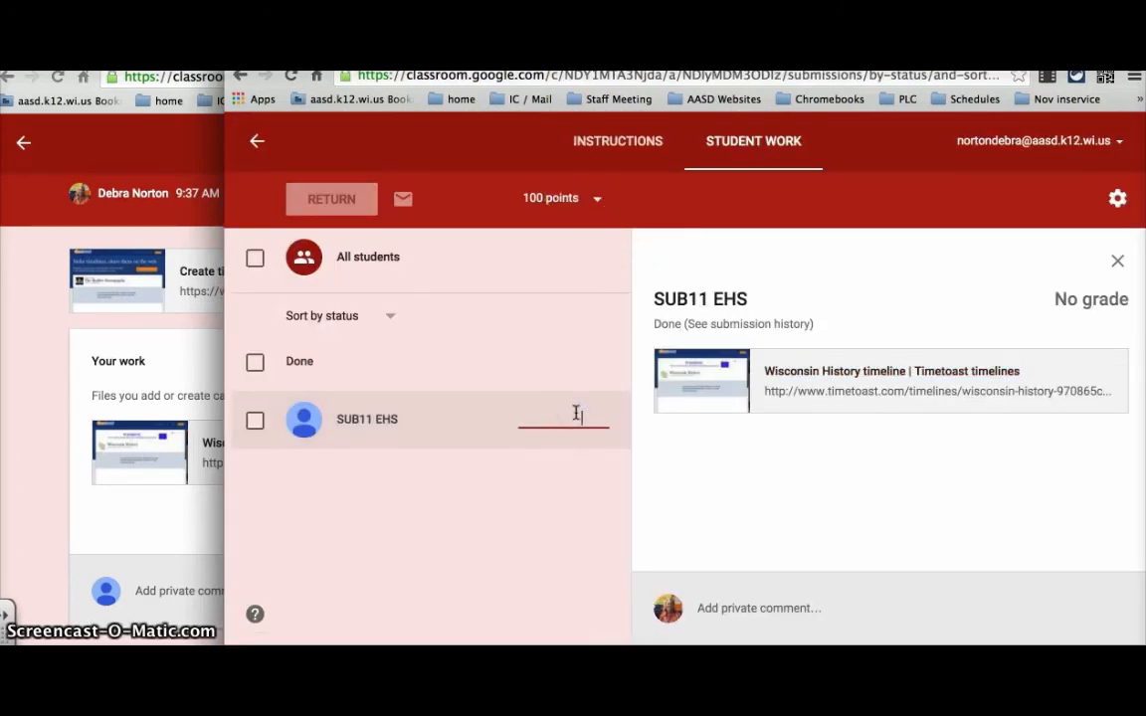
{"action": "type", "text": "98"}
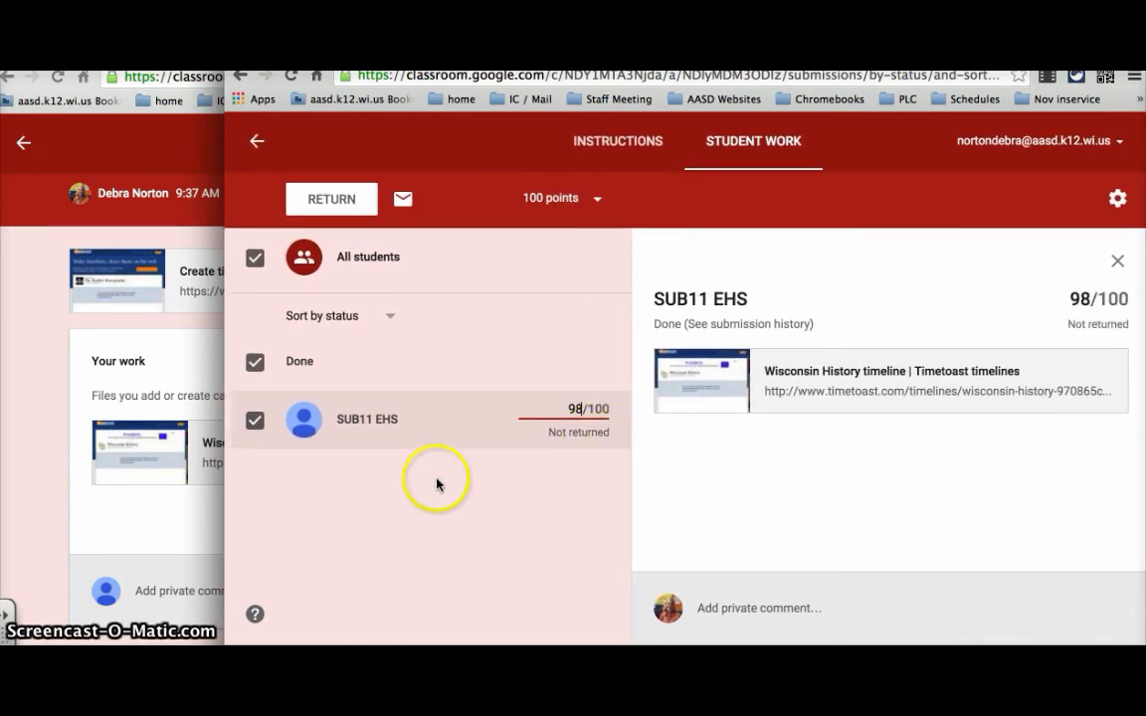
{"action": "left_click", "coordinate": [331, 199]}
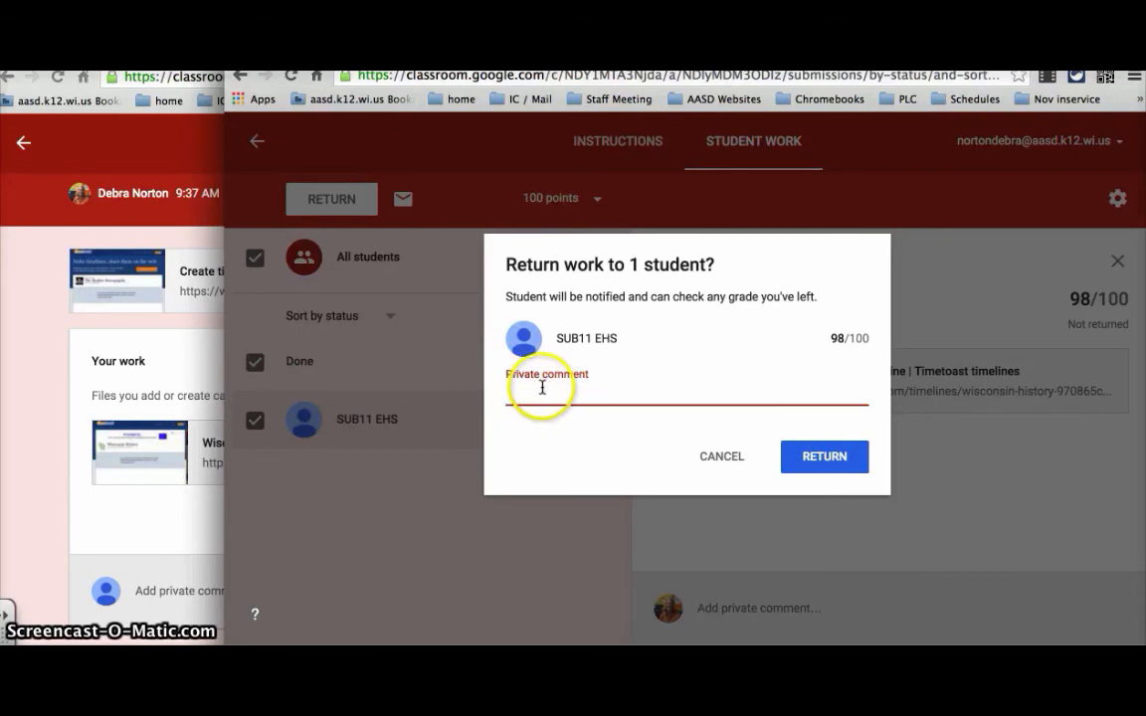
{"action": "left_click", "coordinate": [824, 453]}
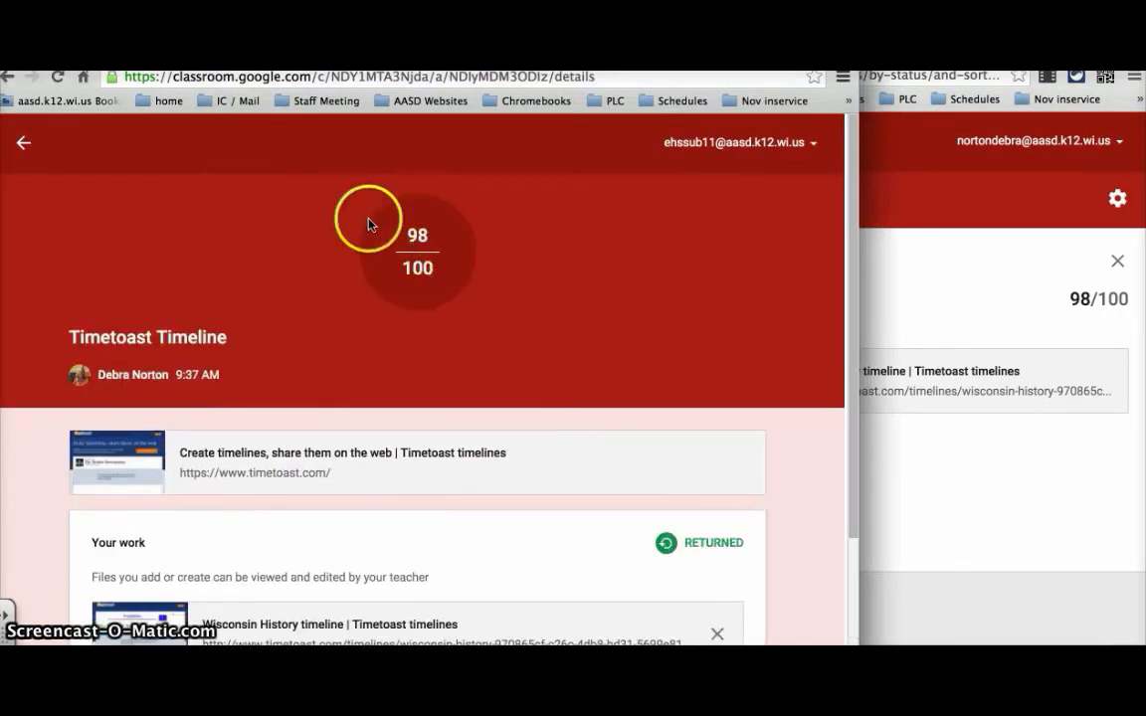
In the student's window, review the returned Timetoast Timeline assignment and look over the Wisconsin History timeline on Timetoast.
{"action": "scroll", "coordinate": [367, 477], "scroll_direction": "down", "scroll_amount": 5}
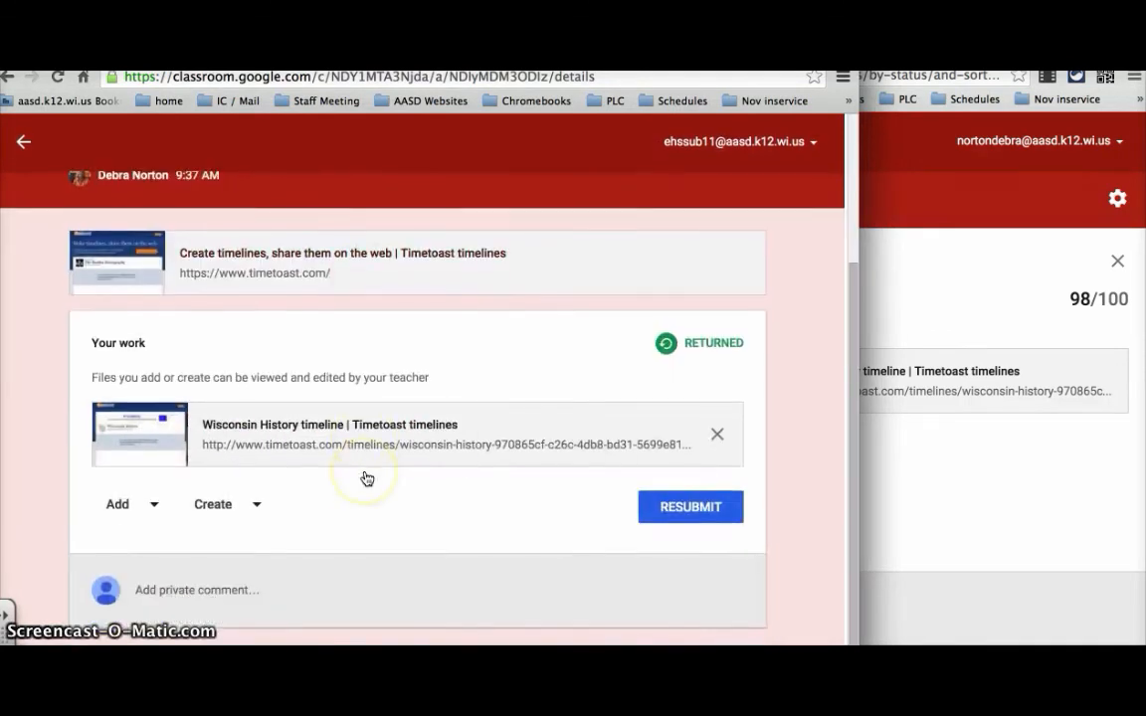
{"action": "scroll", "coordinate": [528, 215], "scroll_direction": "up", "scroll_amount": 2}
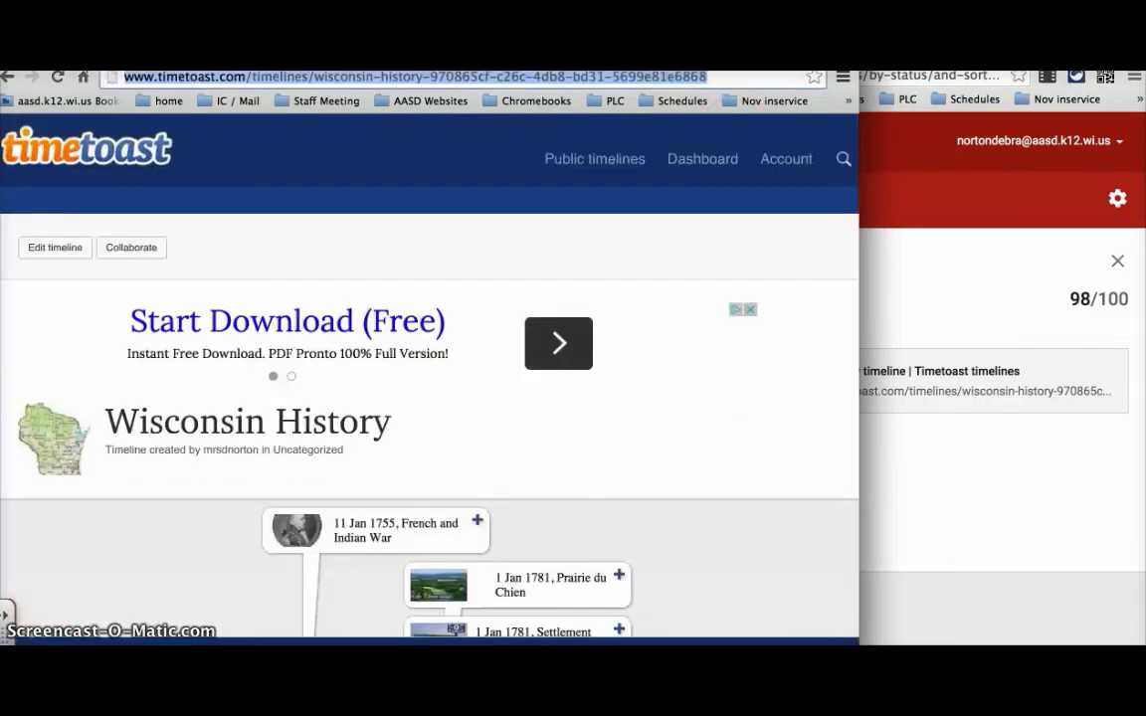
{"action": "left_click", "coordinate": [438, 462]}
{"action": "scroll", "coordinate": [439, 465], "scroll_direction": "down", "scroll_amount": 5}
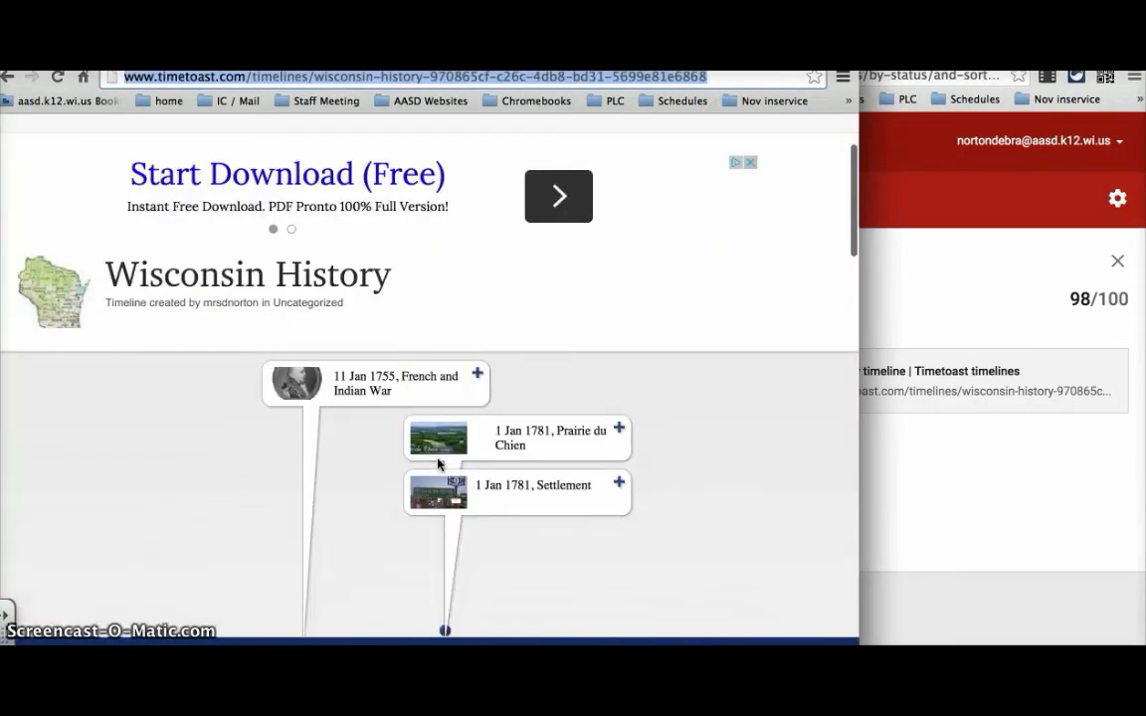